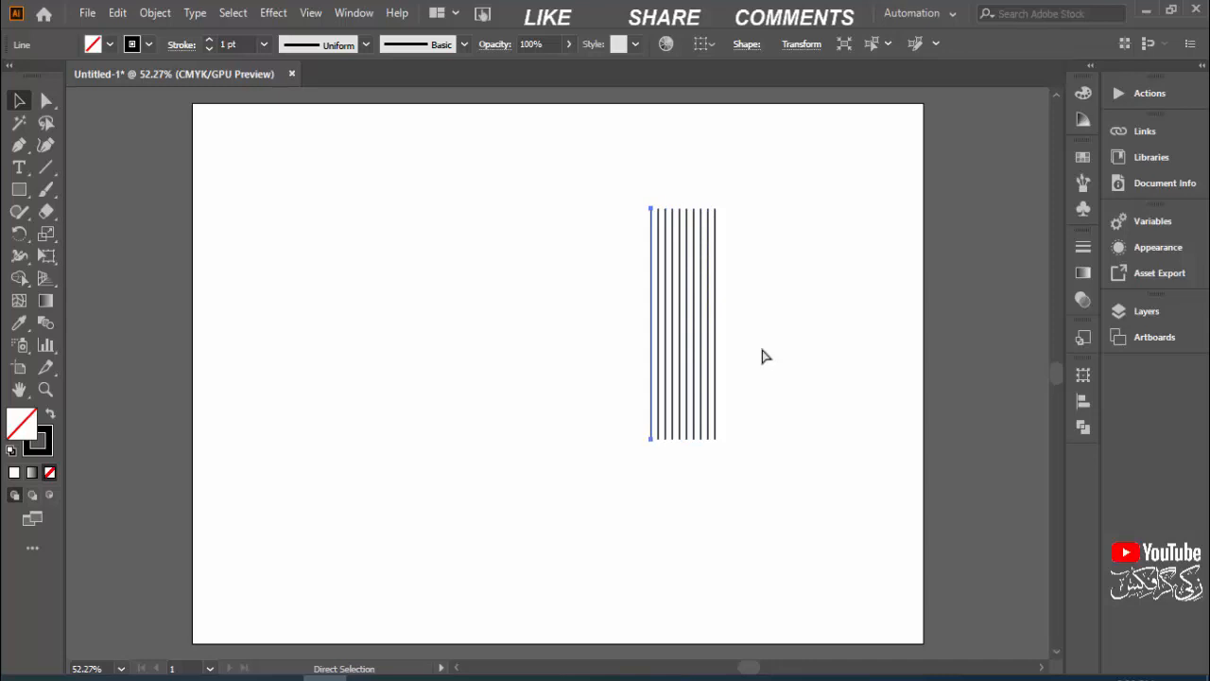
Step: Group the vertical lines and move the group left toward the middle of the artboard
left_click_drag(539, 316, 743, 406)
key("ctrl+g")
left_click_drag(709, 362, 588, 354)
left_click(222, 228)
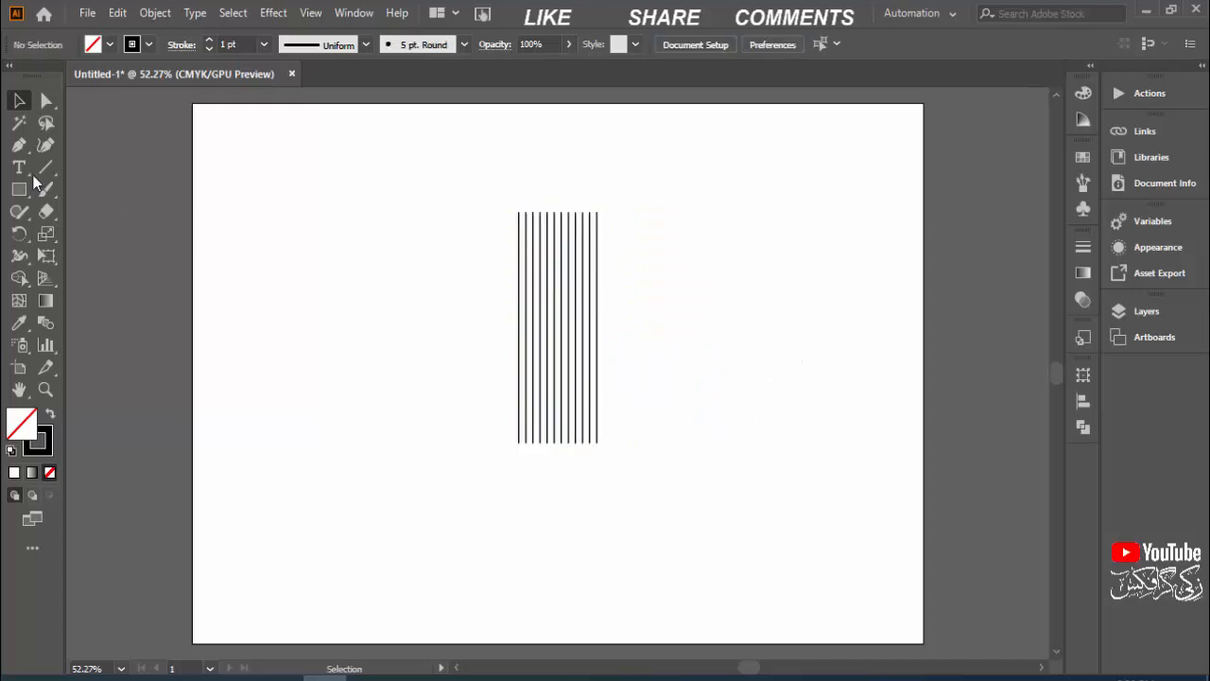
Step: Draw a hexagon about 77 mm wide beside the lines and rotate it 90° so that it stands on a corner
left_click_drag(33, 180, 76, 257)
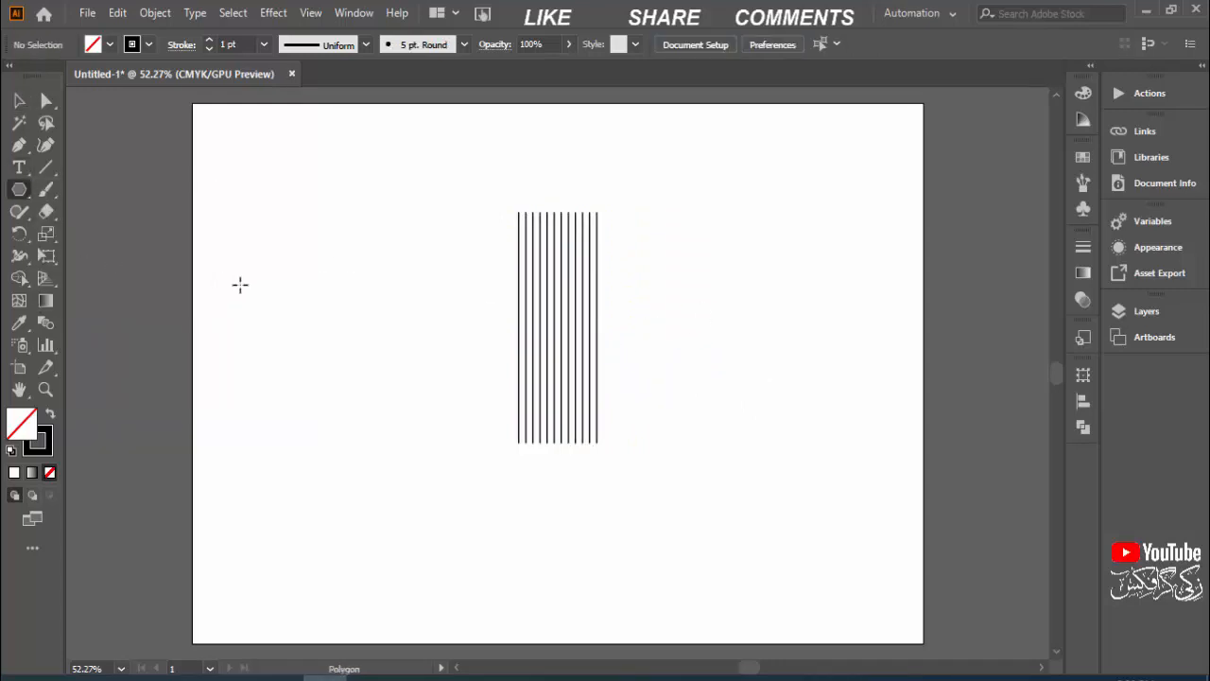
left_click_drag(327, 292, 380, 370)
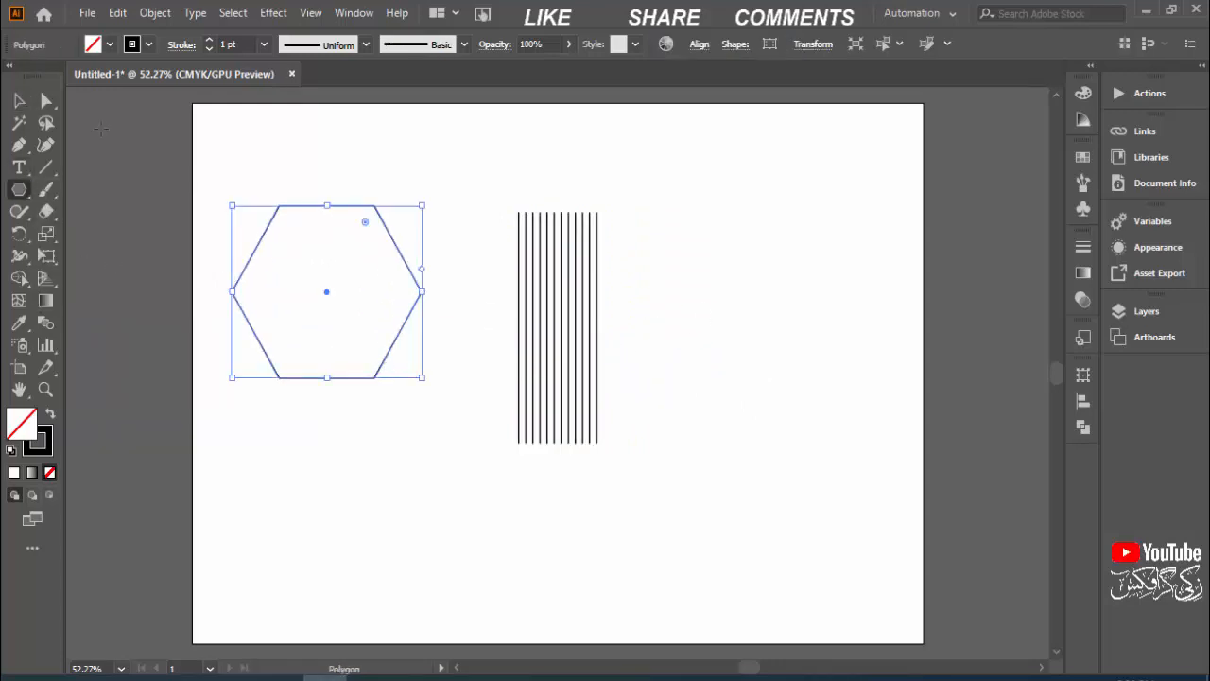
left_click(17, 102)
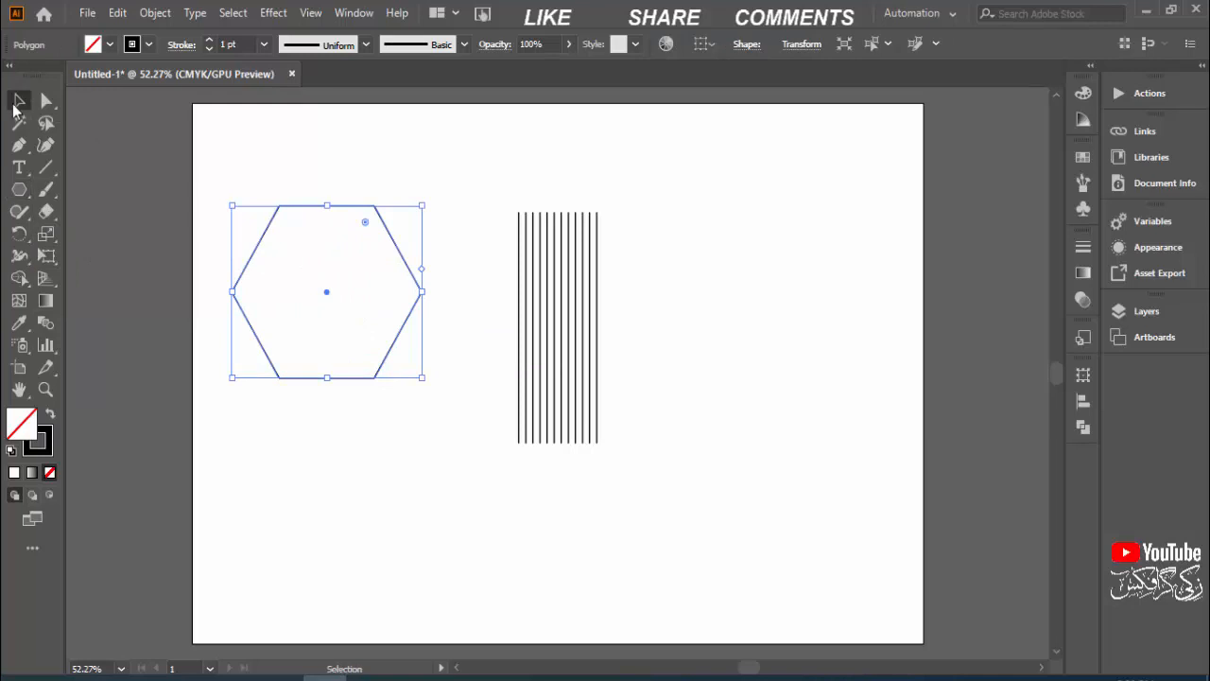
left_click(802, 45)
left_click(703, 122)
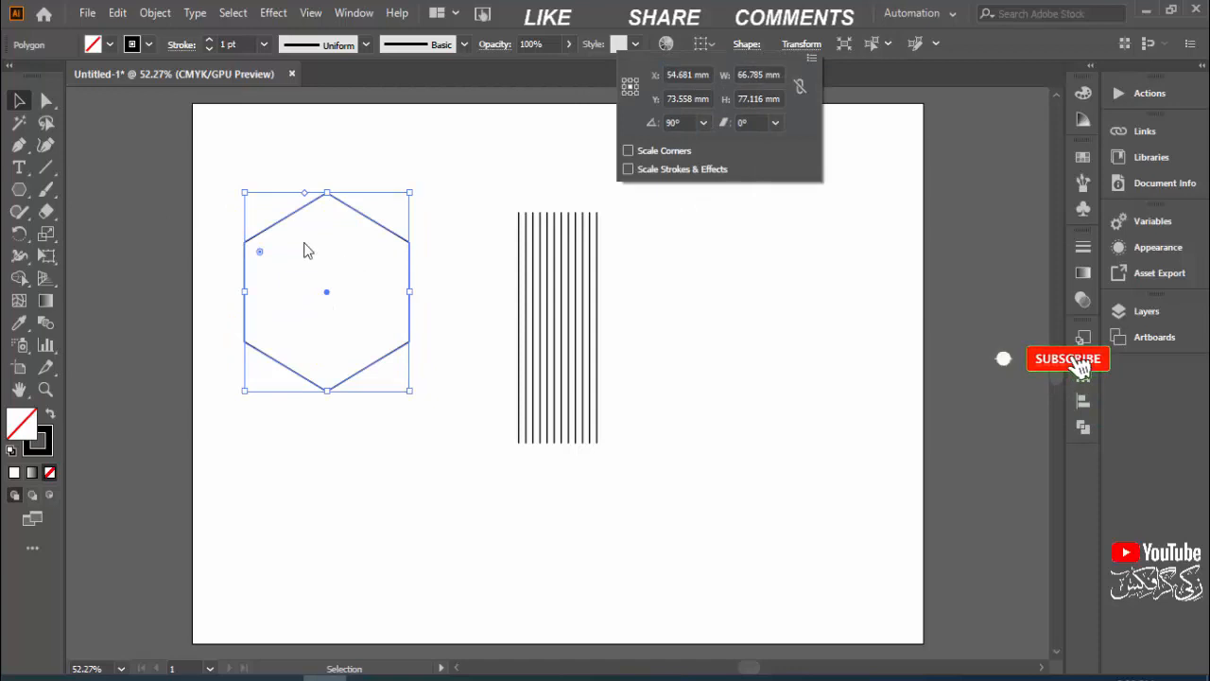
left_click(359, 185)
left_click(670, 387)
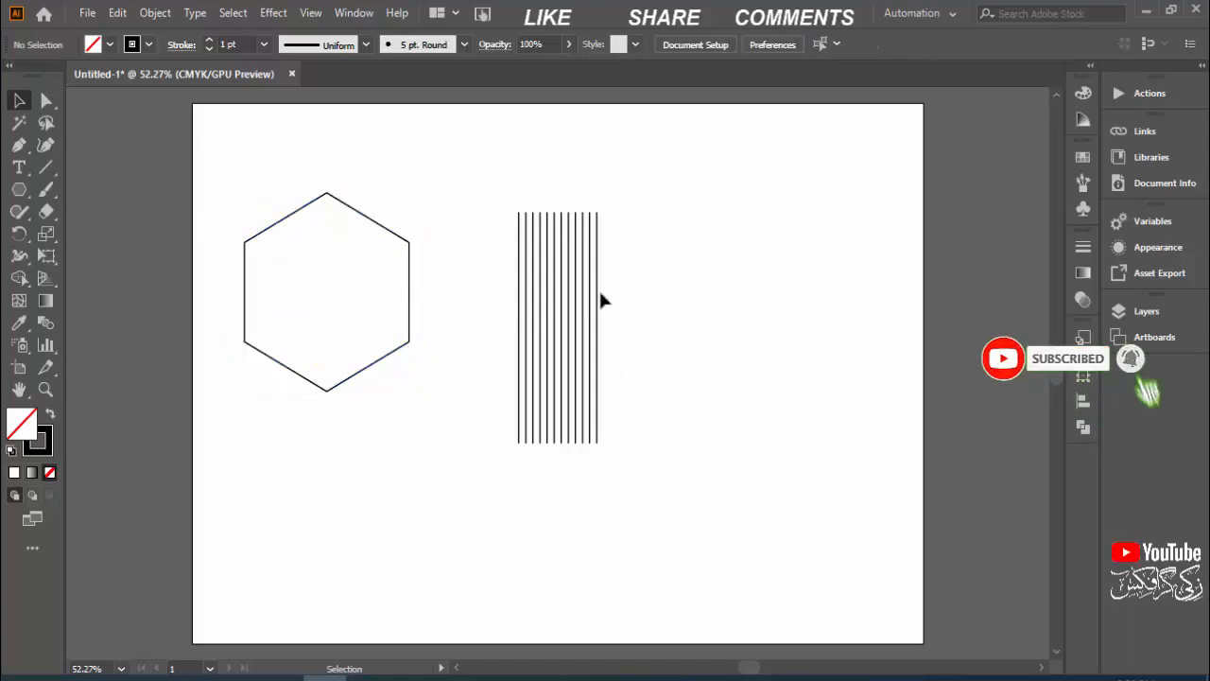
Step: Align the hexagon and the line group on their horizontal and vertical centers
key("ctrl+a")
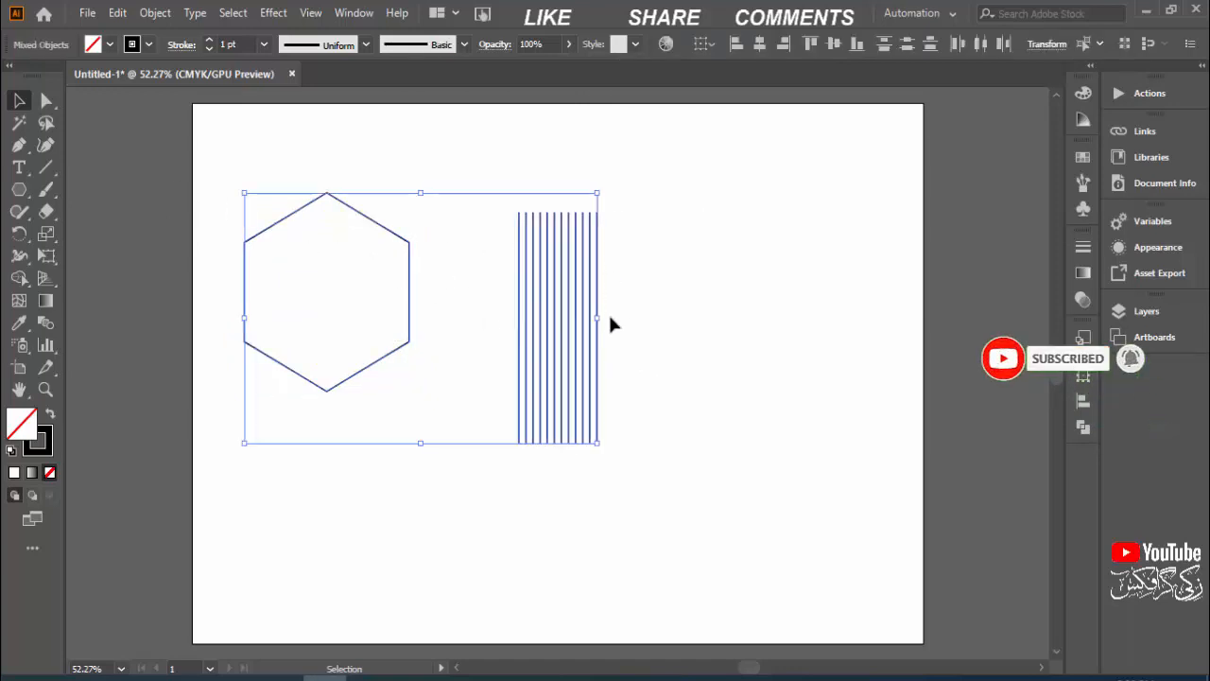
left_click(759, 44)
left_click(831, 44)
left_click(504, 269)
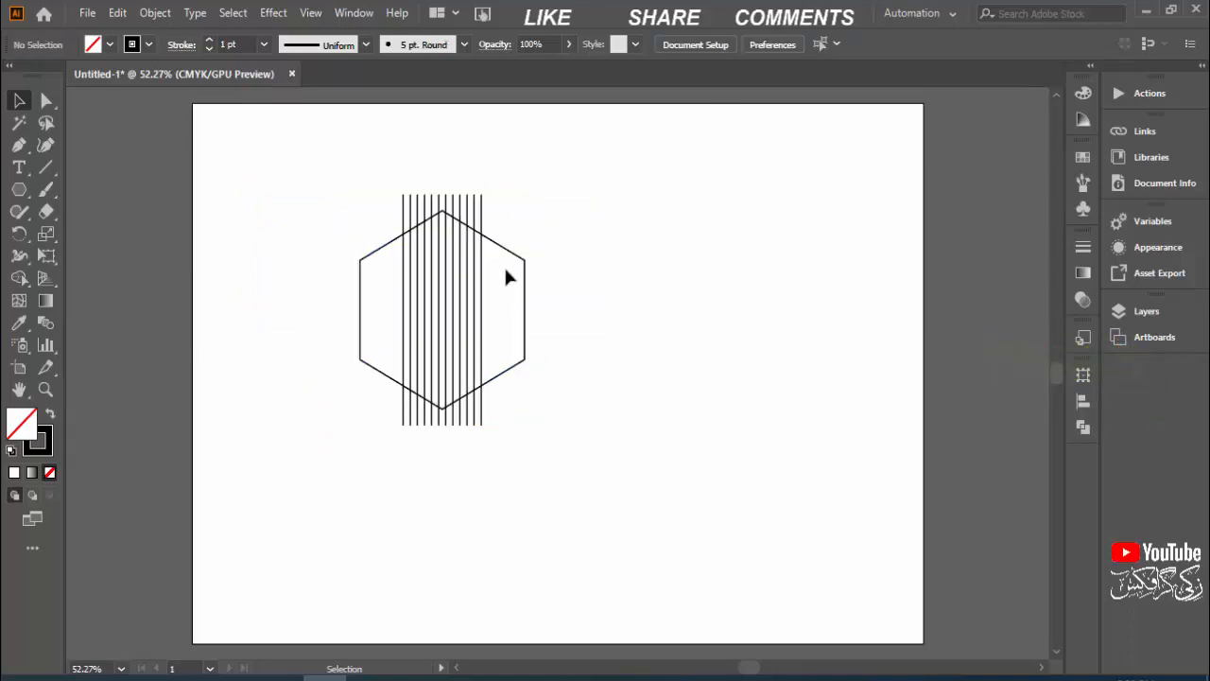
Step: Scale the hexagon down proportionally about its center to roughly the width of the line group
left_click(524, 262)
key("ctrl+equal")
key("ctrl+equal")
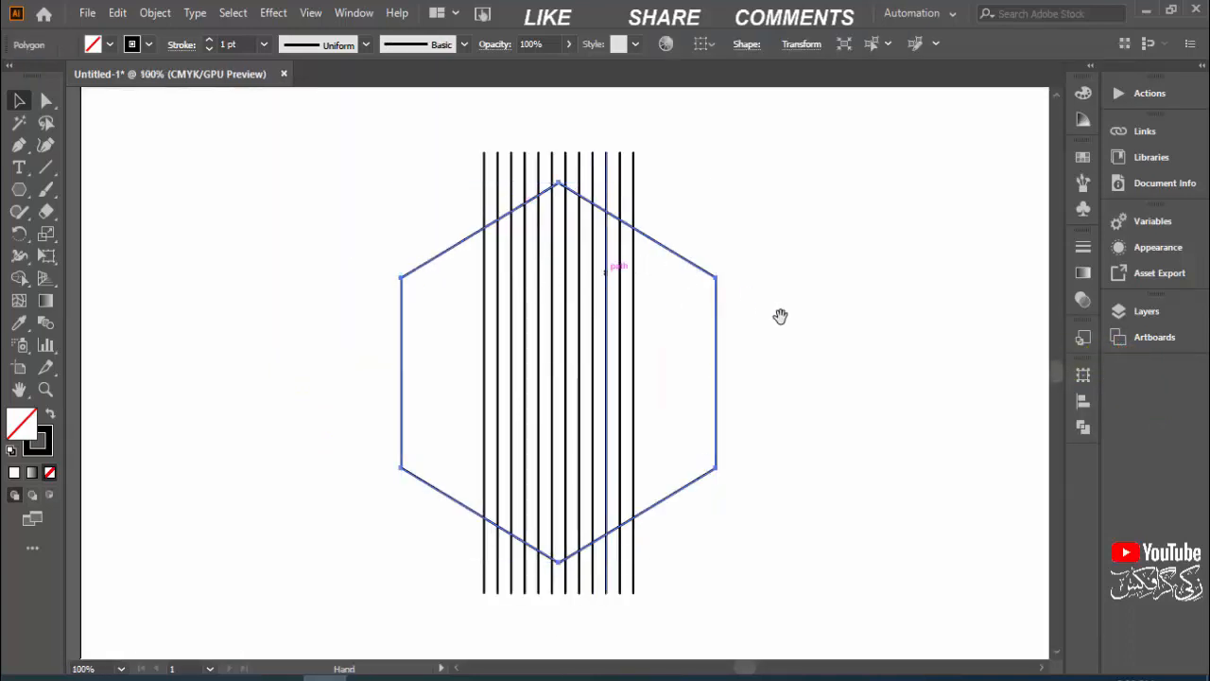
left_click_drag(781, 316, 743, 318)
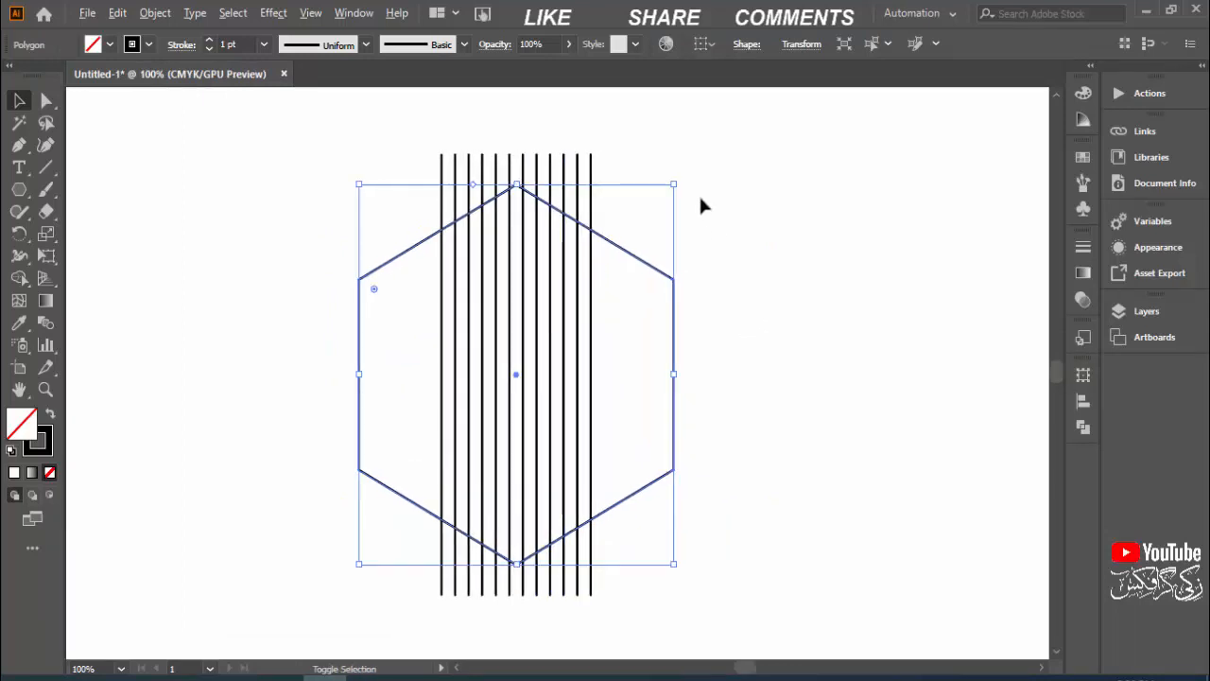
left_click_drag(676, 188, 605, 284)
left_click(693, 313)
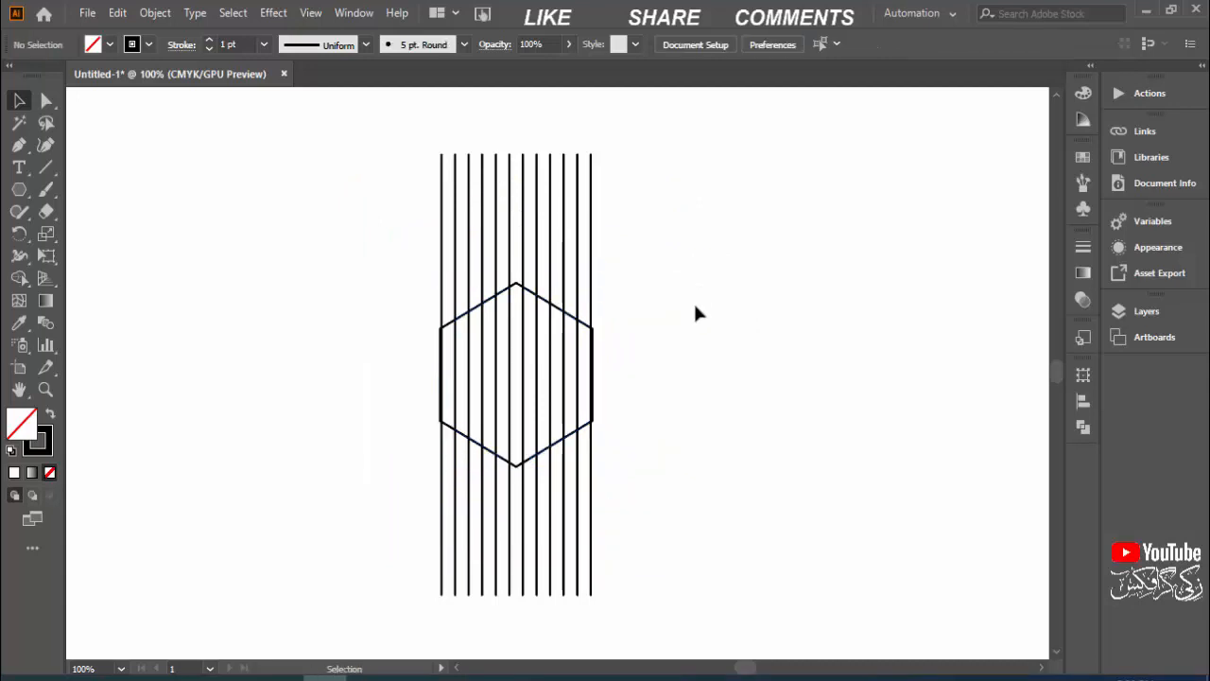
Step: Fine-tune the hexagon's size so that its vertical sides coincide with the outermost lines
key("ctrl+plus")
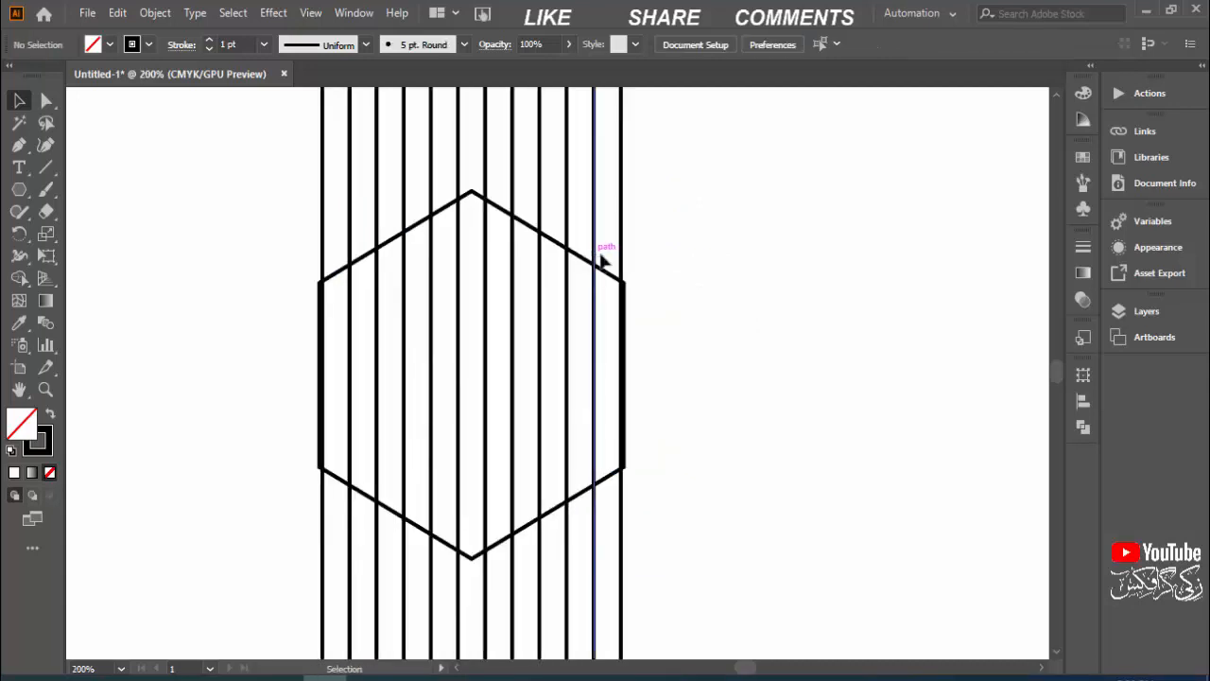
left_click(611, 276)
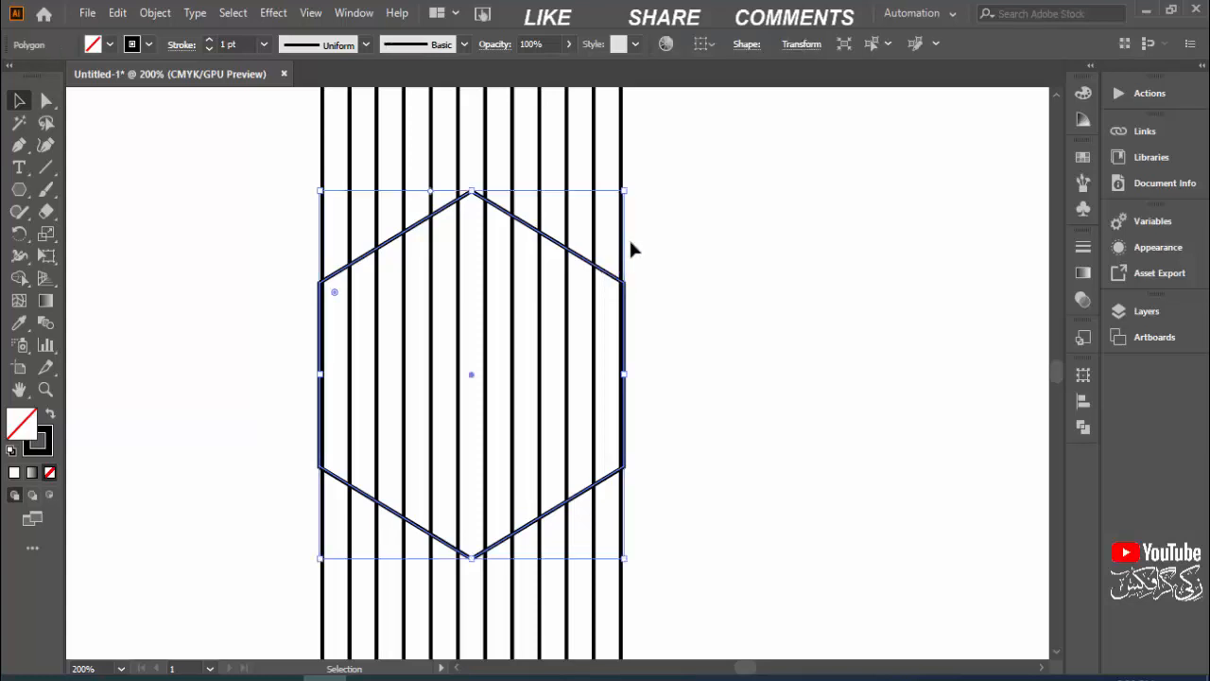
left_click_drag(624, 190, 621, 194)
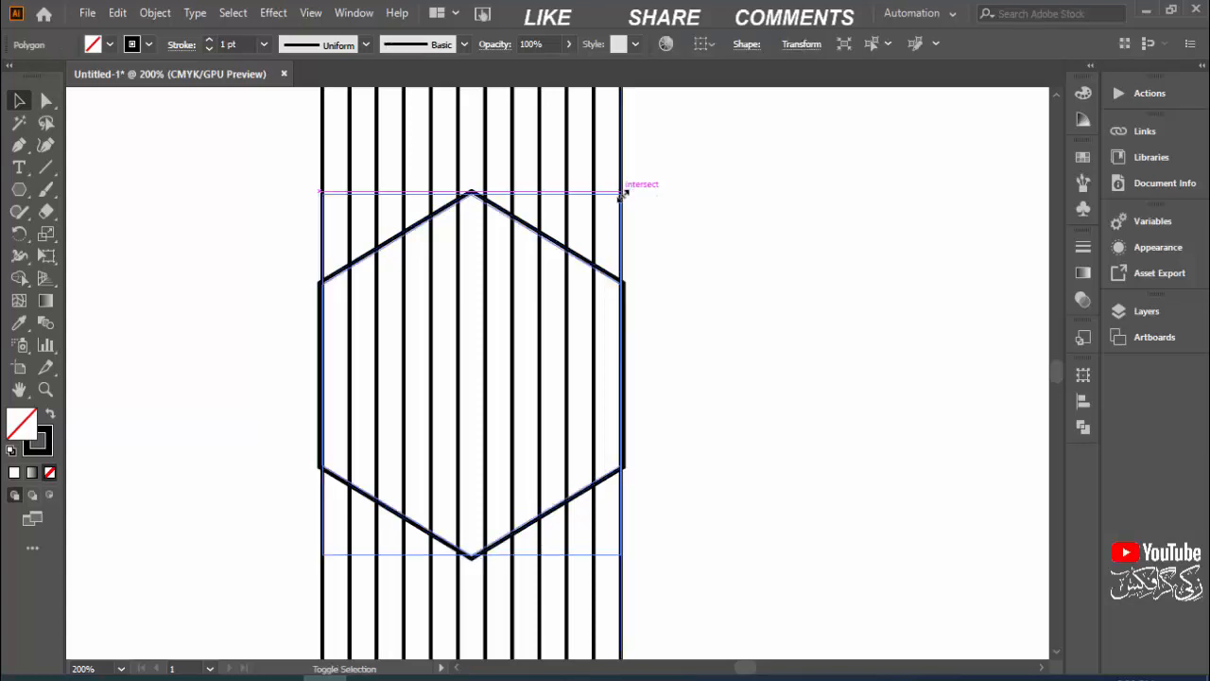
left_click(690, 267)
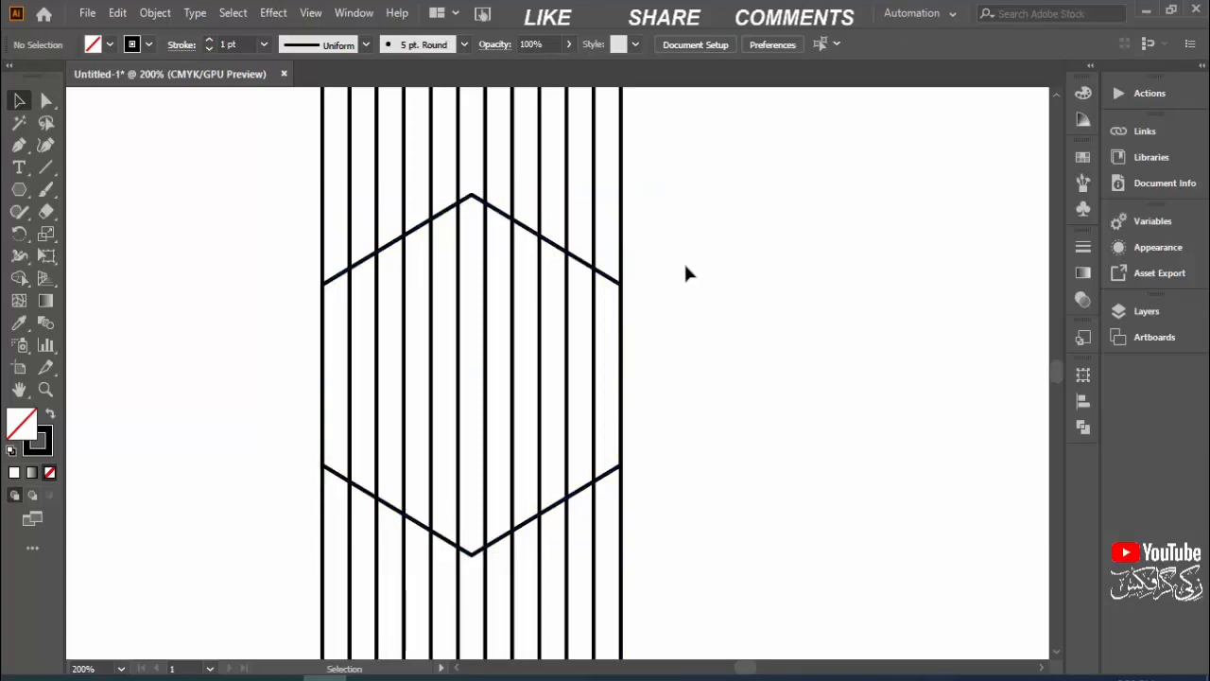
Step: Duplicate the vertical line group in place
key("ctrl+minus")
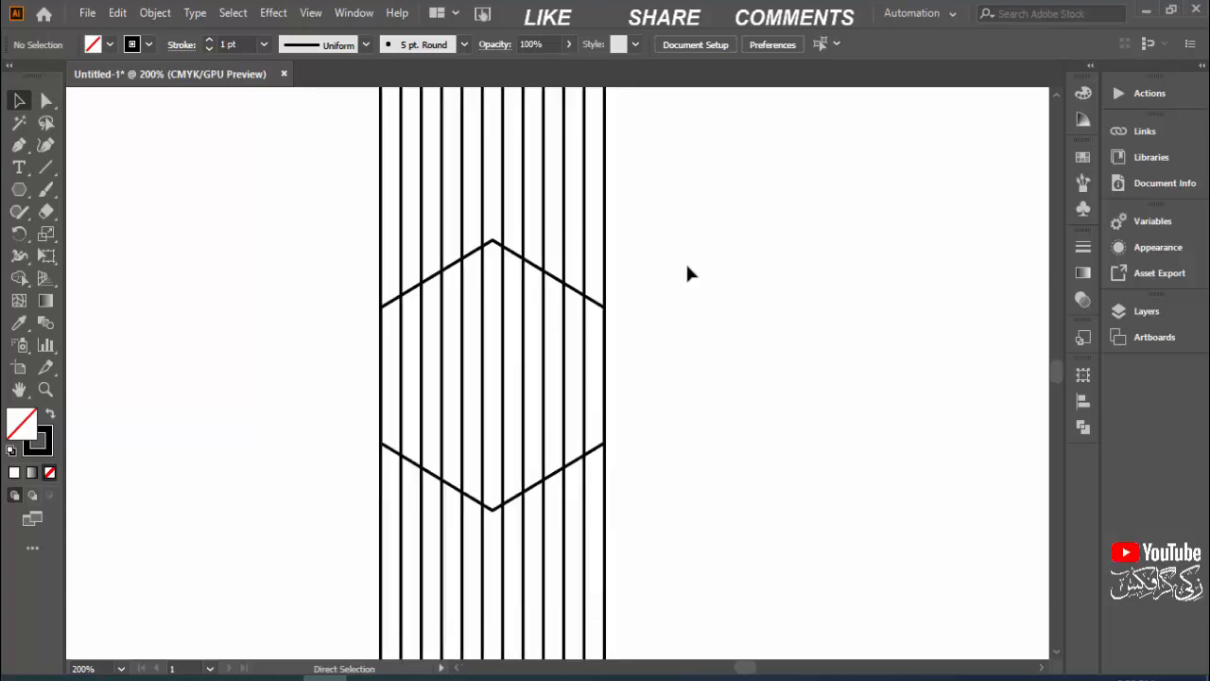
left_click(590, 233)
left_click(155, 13)
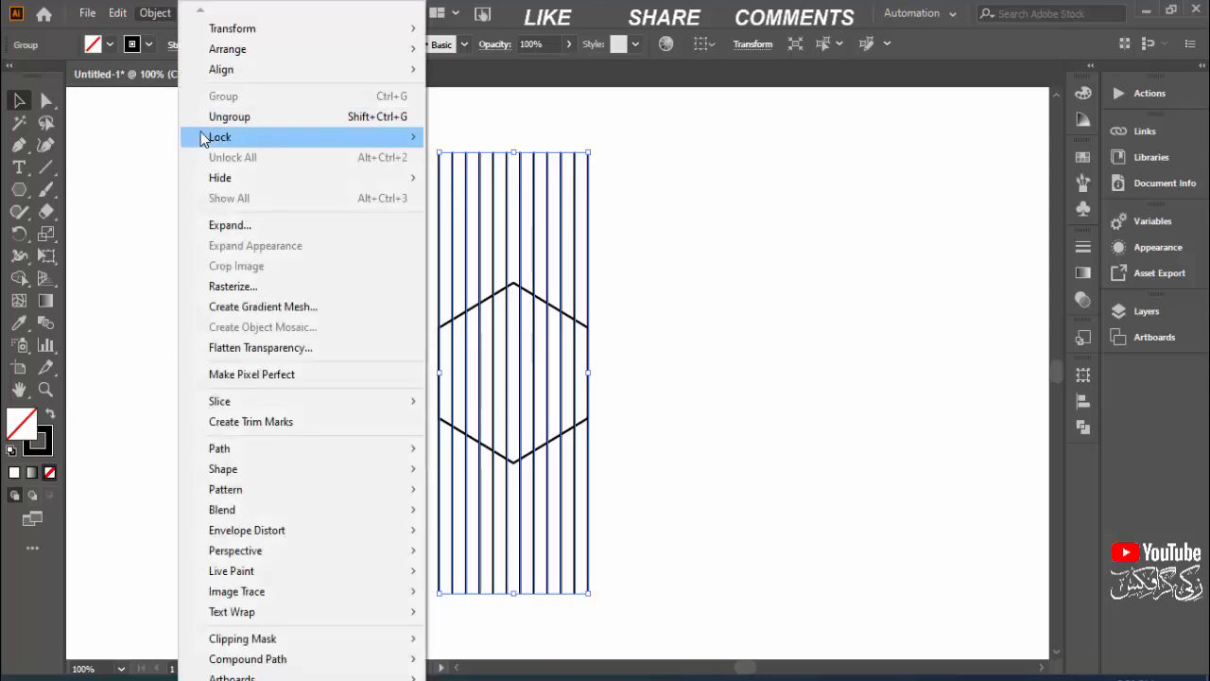
mouse_move(117, 13)
left_click(151, 102)
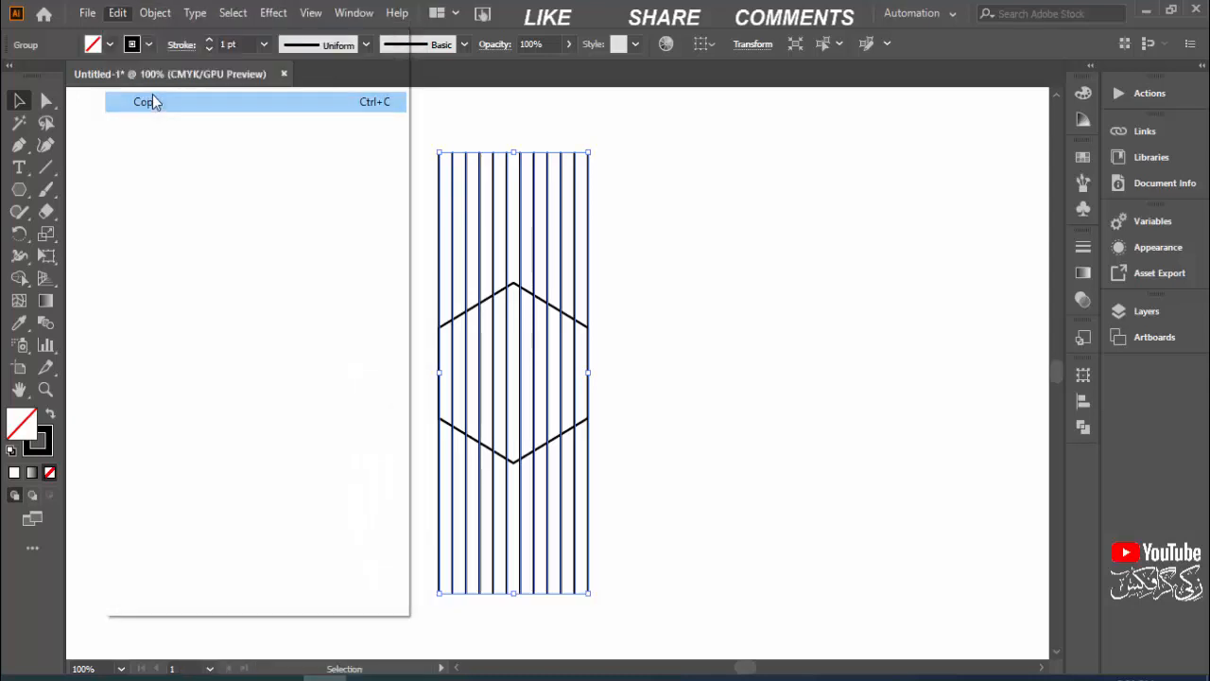
left_click(117, 13)
left_click(166, 188)
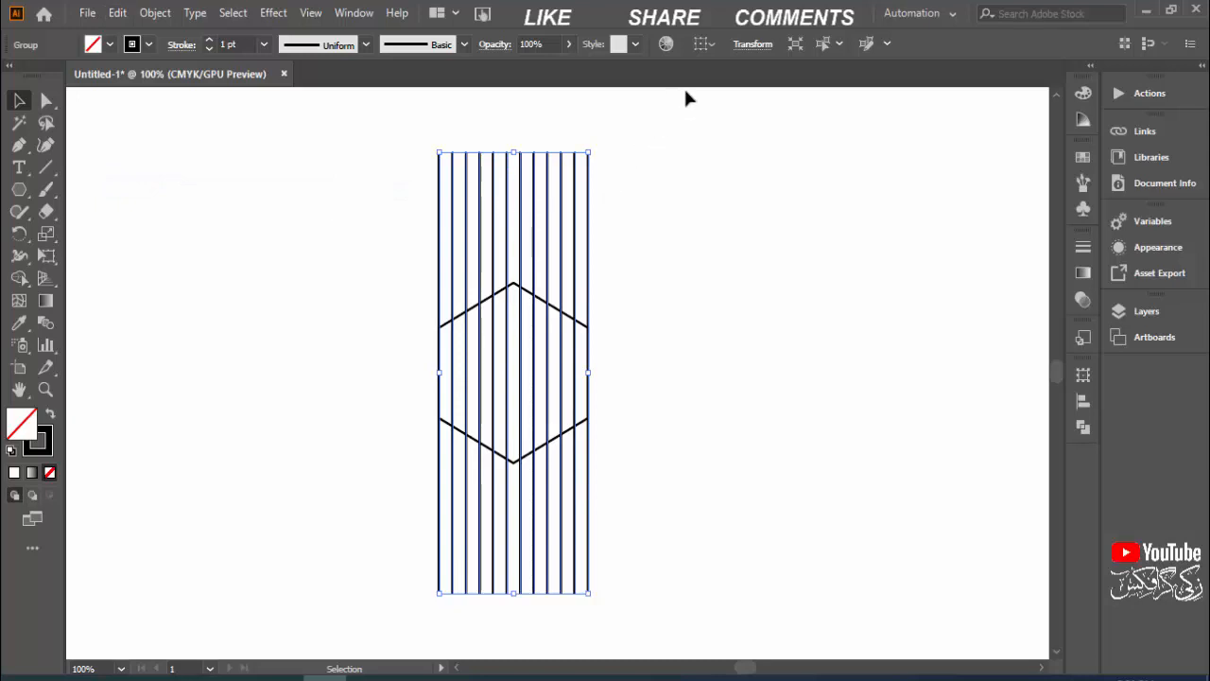
Step: Rotate the duplicated line group to 329° so that its lines run parallel to the hexagon's slanted sides
left_click(755, 44)
left_click_drag(643, 122, 586, 125)
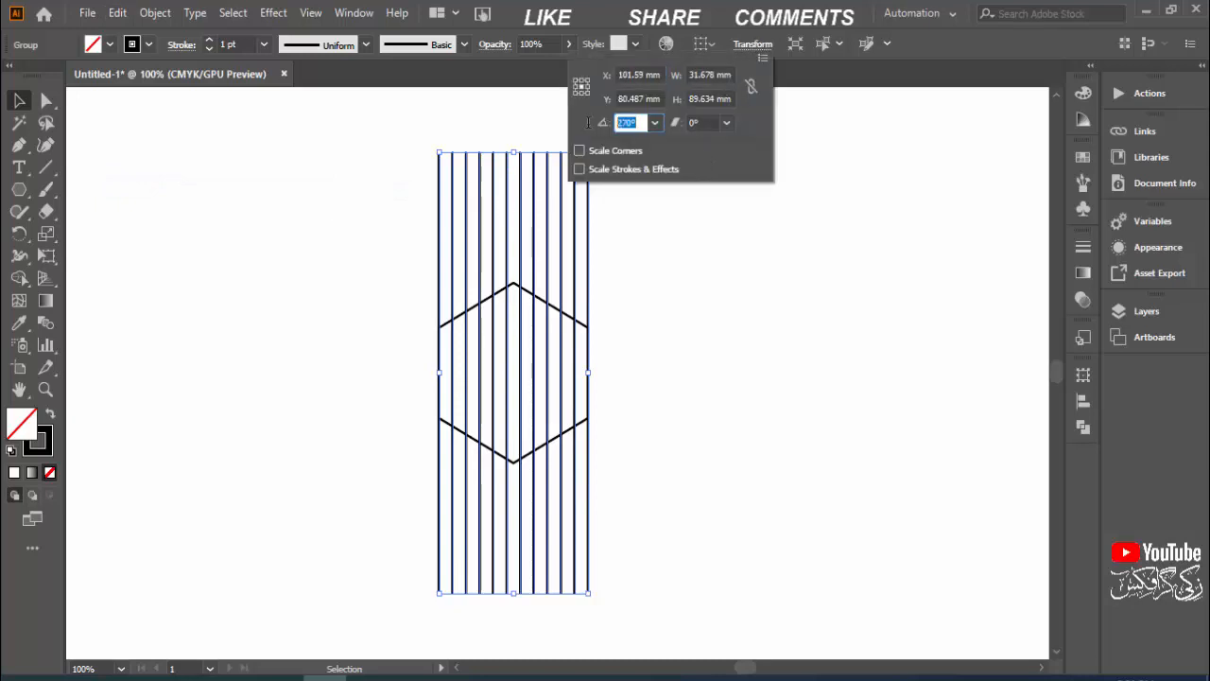
key("Up")
key("Up")
key("Up")
key("Up")
key("Up")
key("Up")
key("Up")
key("Up")
key("Up")
key("Up")
key("Up")
key("Up")
key("Up")
key("Up")
key("Up")
key("Up")
key("Up")
key("Up")
key("Up")
key("Up")
key("Up")
key("Up")
key("Up")
key("Up")
key("Up")
key("Up")
key("Up")
key("Up")
key("Up")
key("Up")
key("Up")
key("Up")
key("Up")
key("Up")
key("Up")
key("Up")
key("Up")
key("Up")
key("Up")
key("Up")
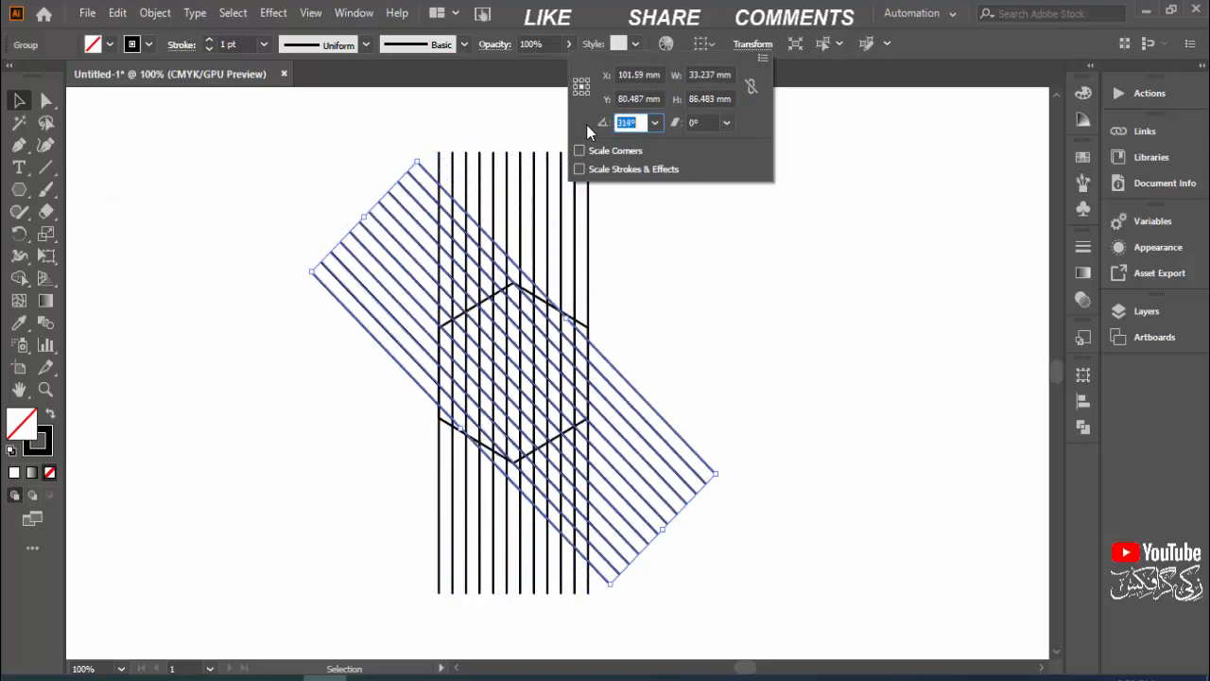
key("Up")
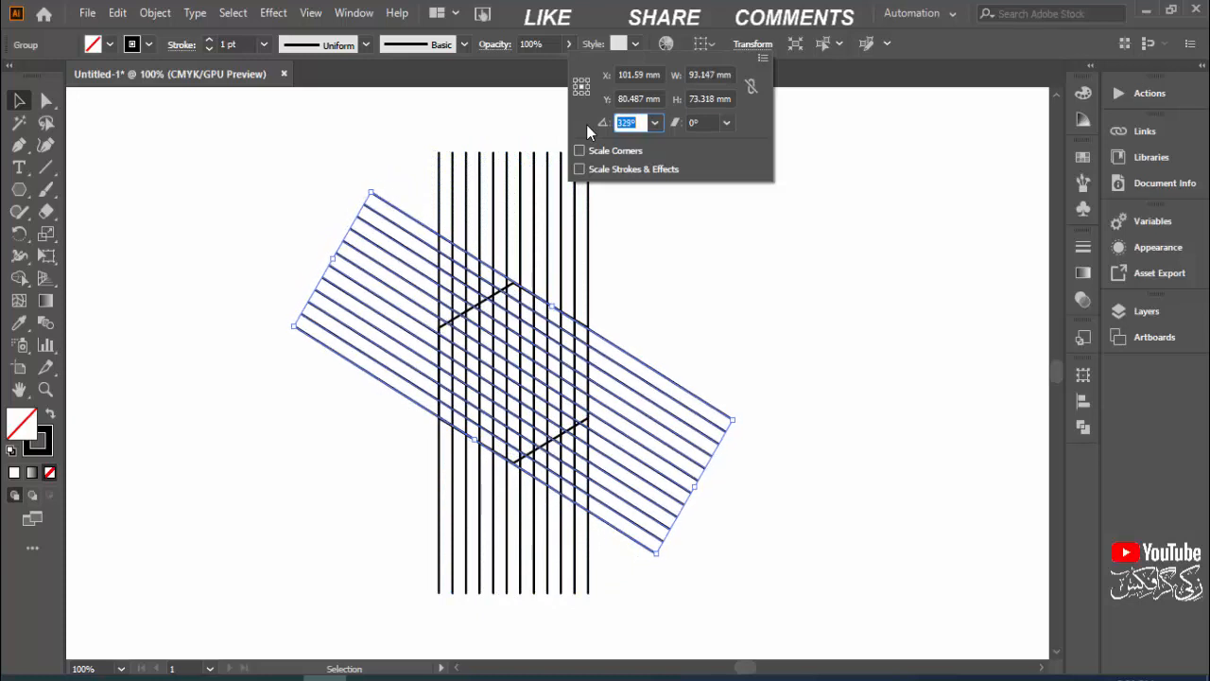
left_click(804, 382)
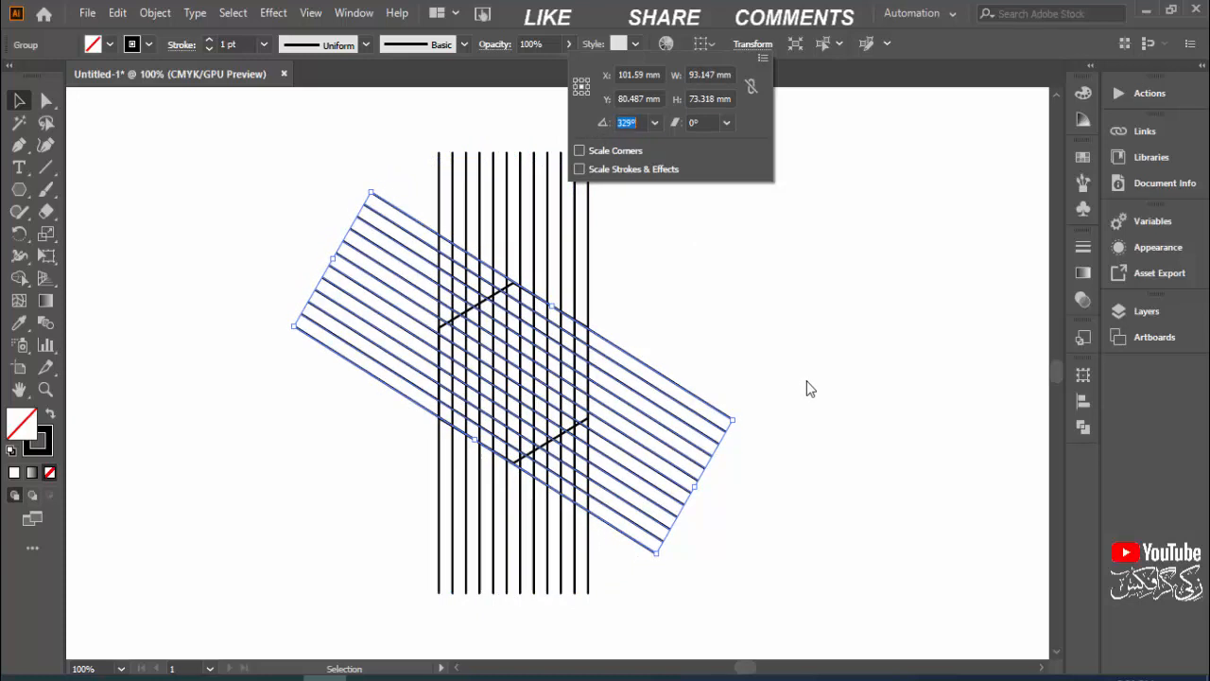
Step: Create a reflected copy of the slanted line group across the vertical axis
right_click(656, 372)
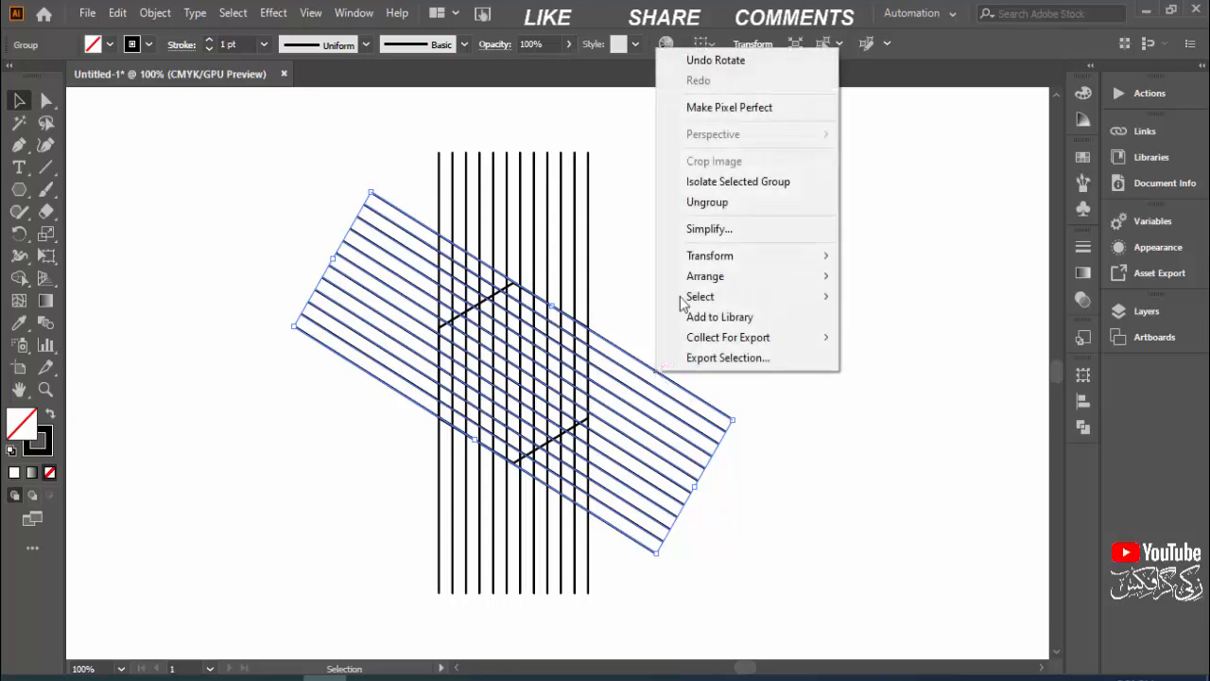
mouse_move(718, 255)
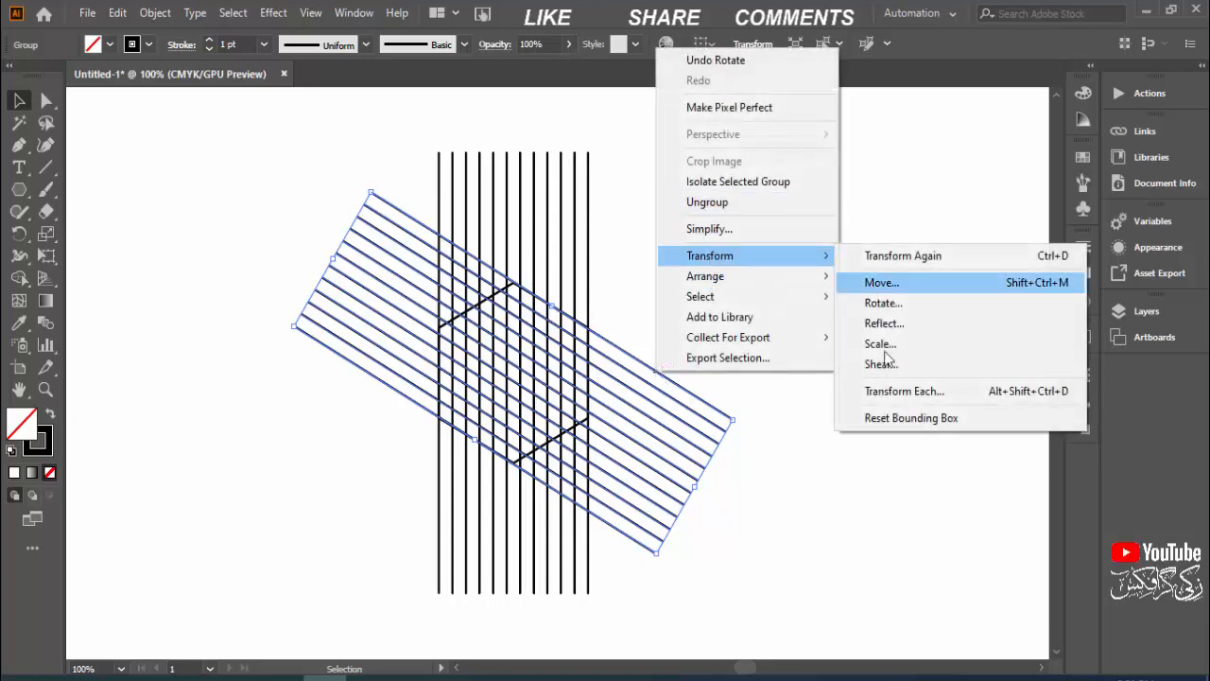
left_click(885, 324)
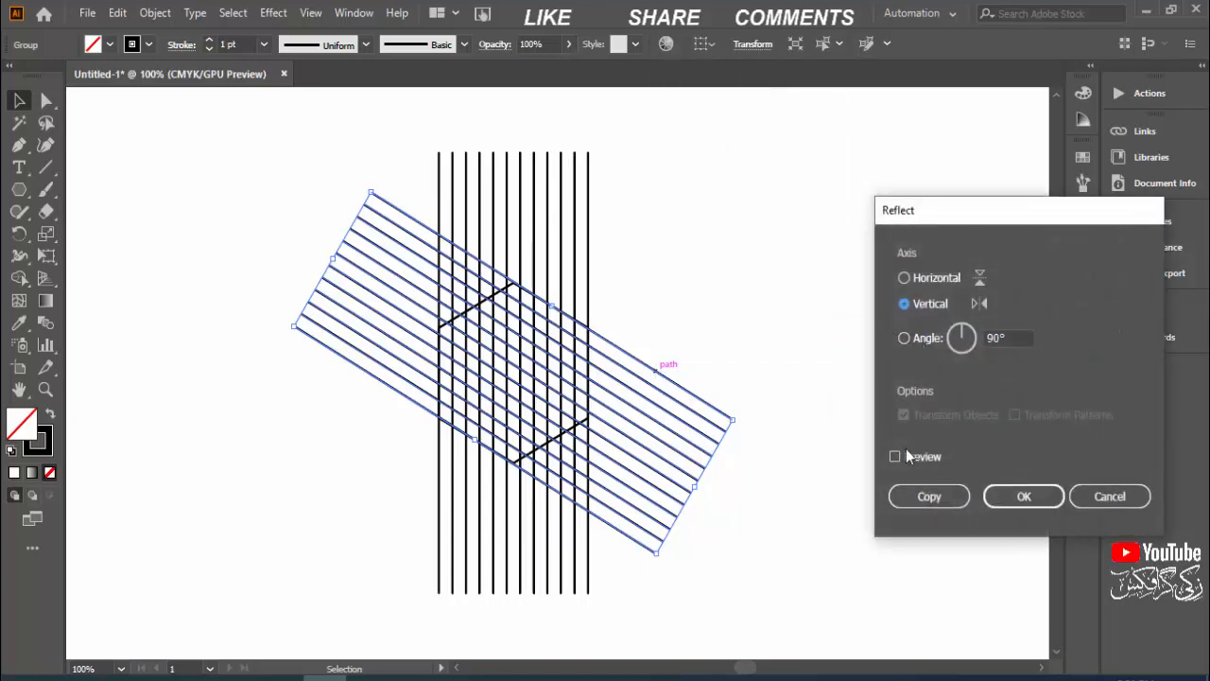
left_click(905, 455)
left_click(926, 495)
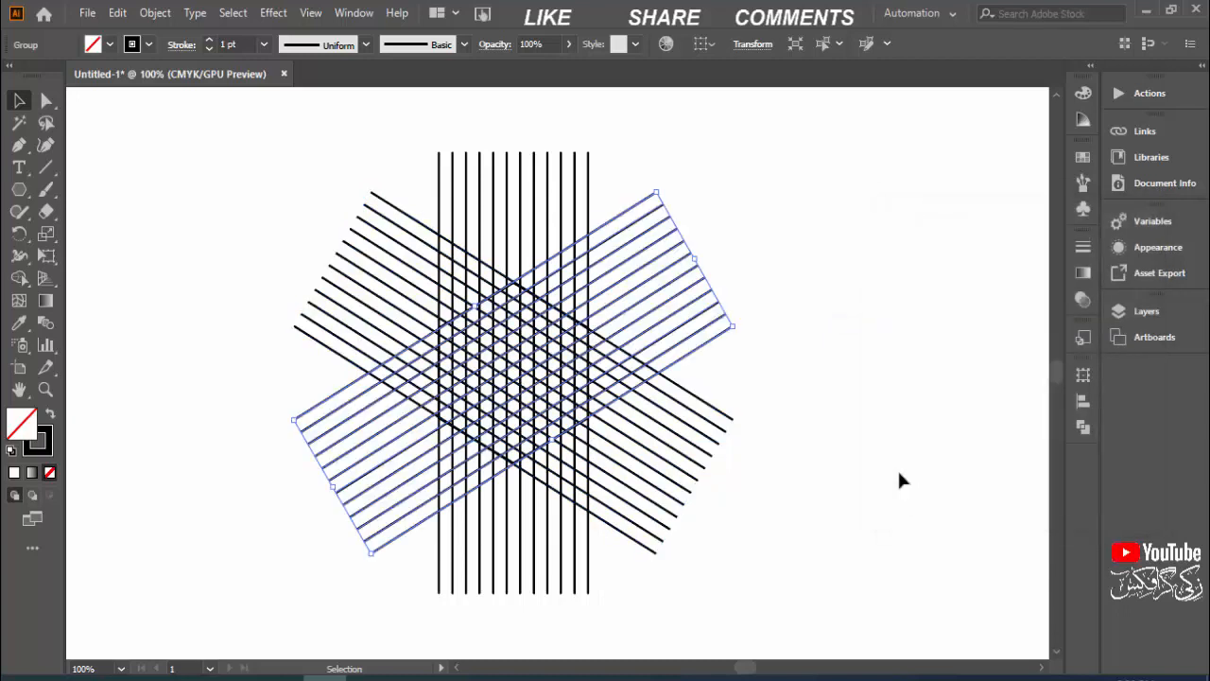
left_click(861, 416)
Step: Duplicate the vertical line group in place and rotate the copy until its lines are horizontal
left_click(576, 216)
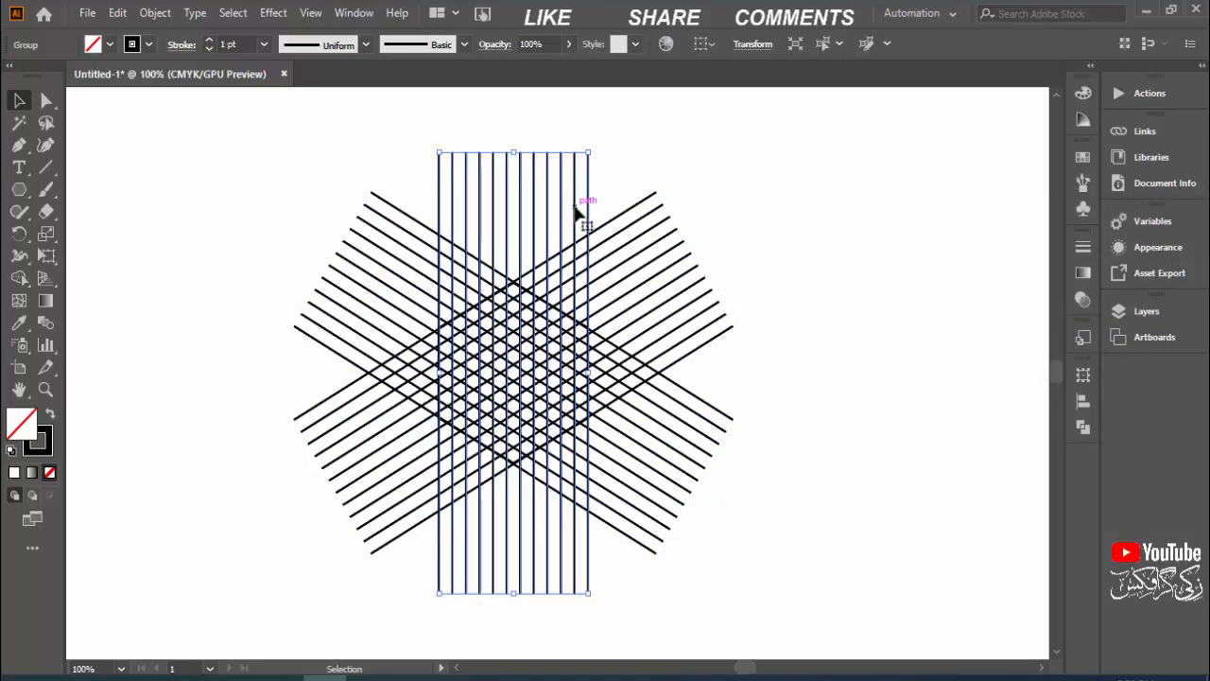
left_click(118, 12)
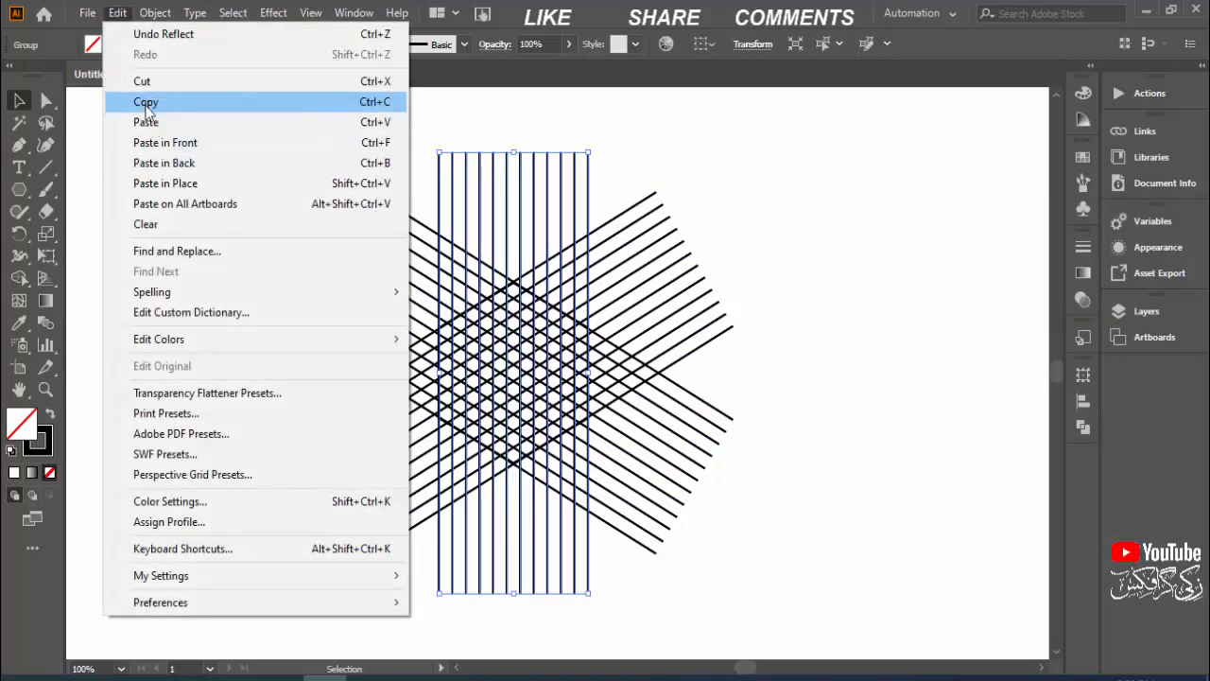
left_click(145, 102)
left_click(117, 13)
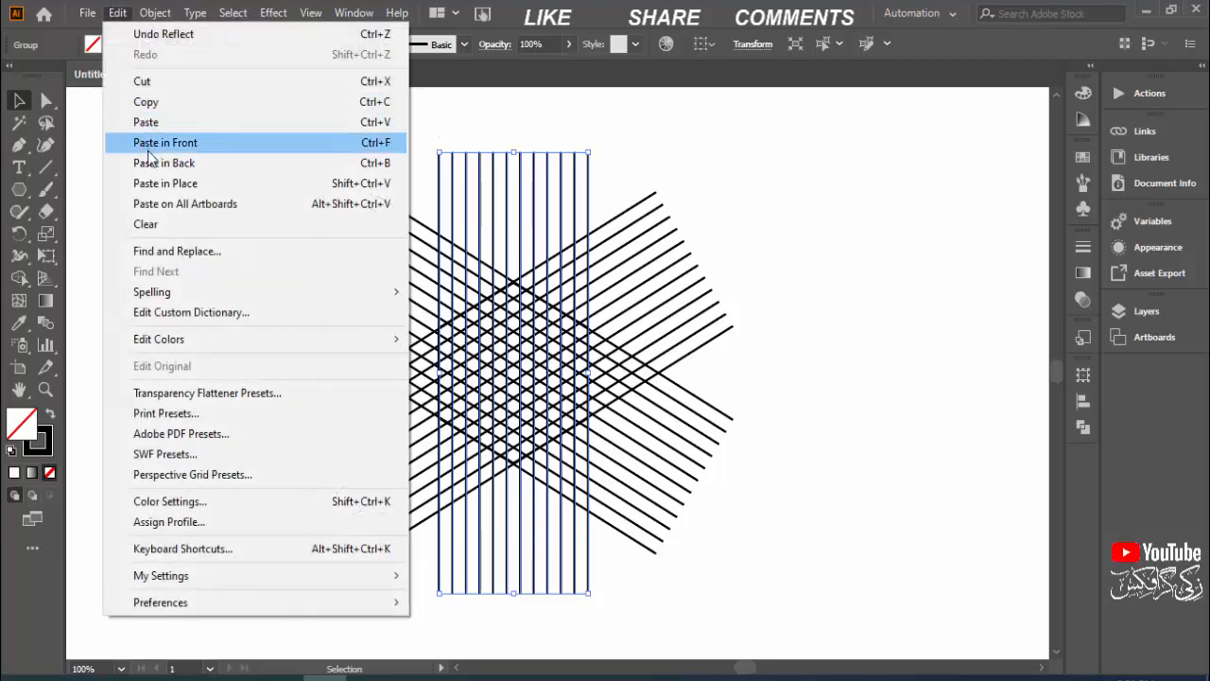
left_click(180, 184)
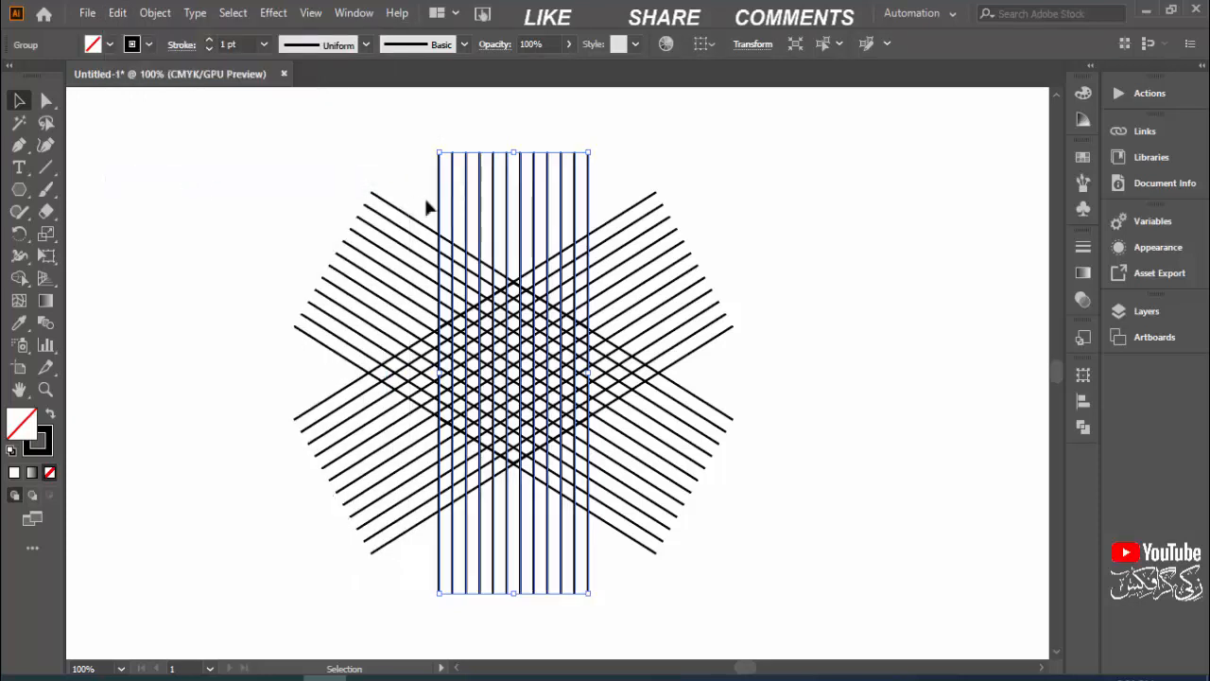
left_click_drag(586, 144, 845, 424)
left_click(863, 427)
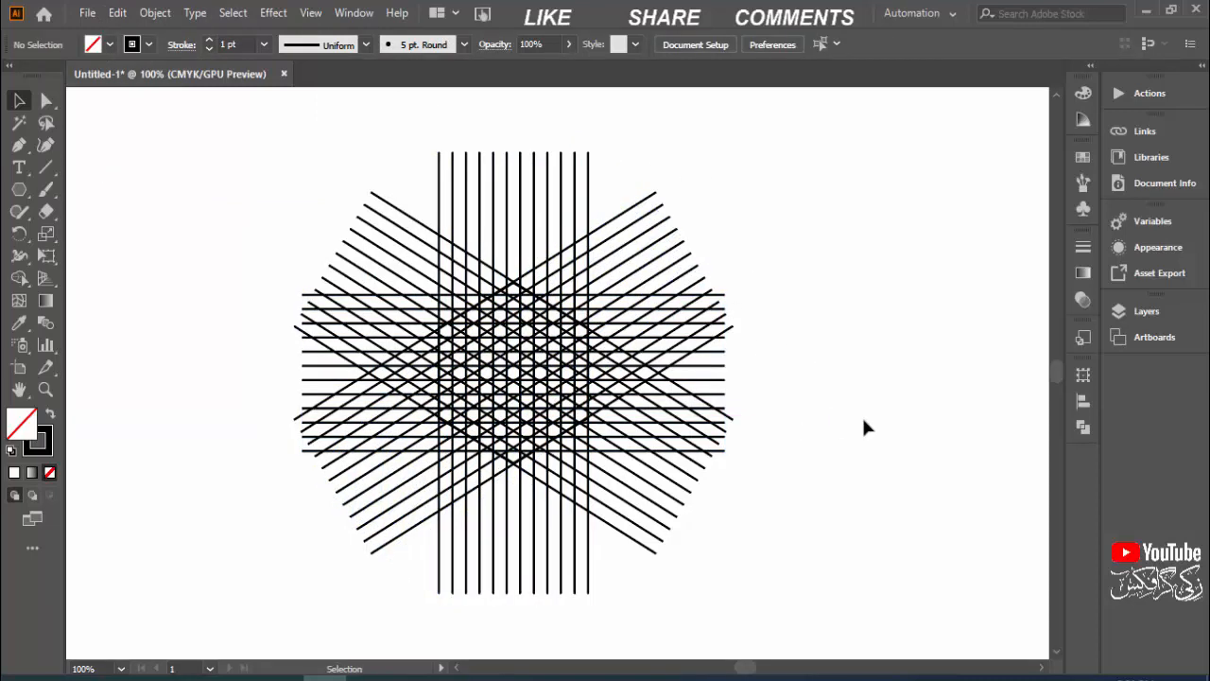
Step: Select all the grid lines and the hexagon and set their stroke weight to 0.1 pt
key("ctrl+equal")
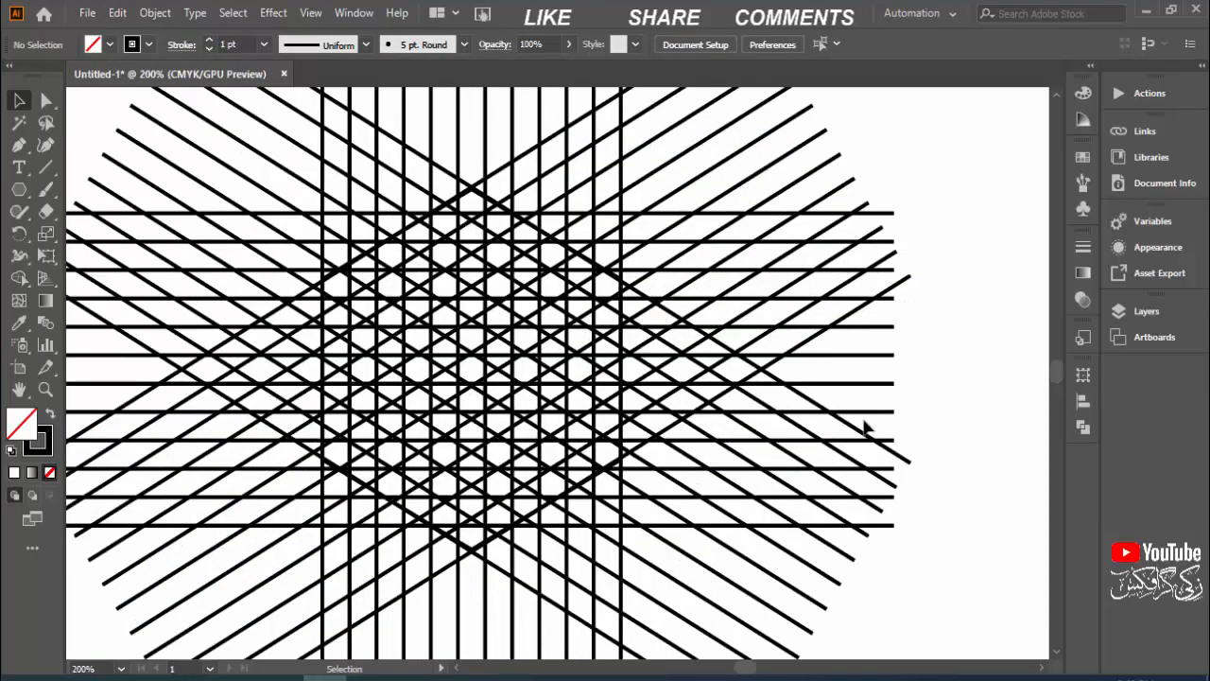
key("ctrl+a")
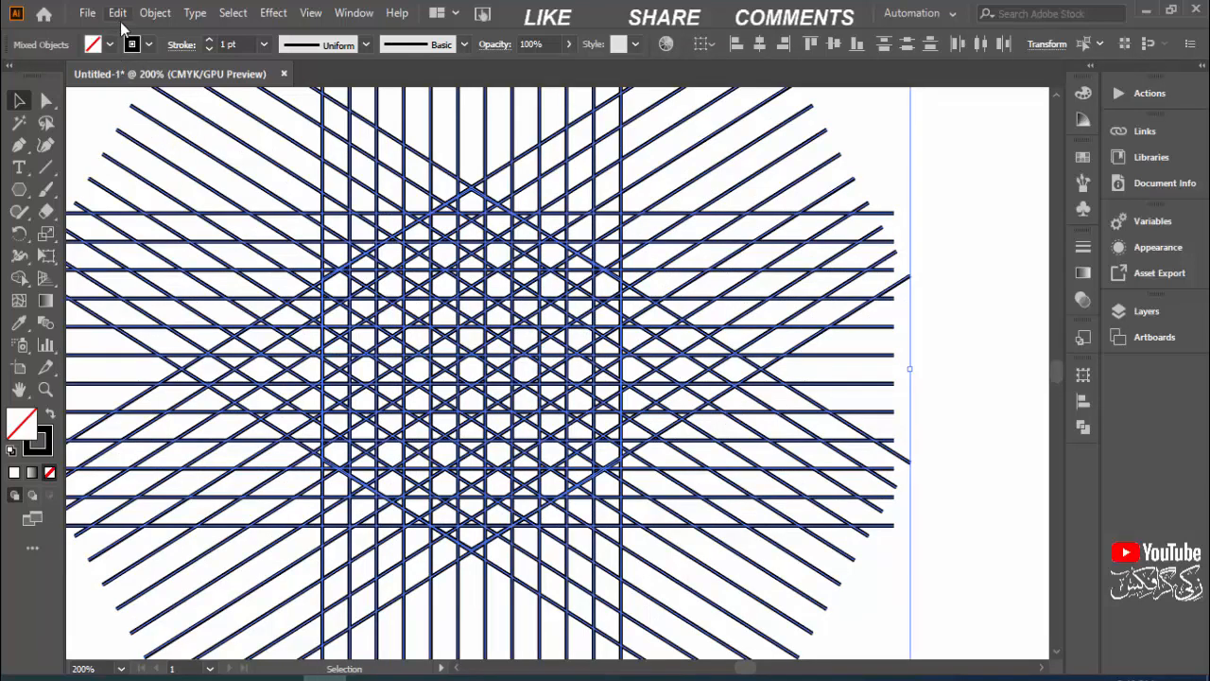
left_click(231, 45)
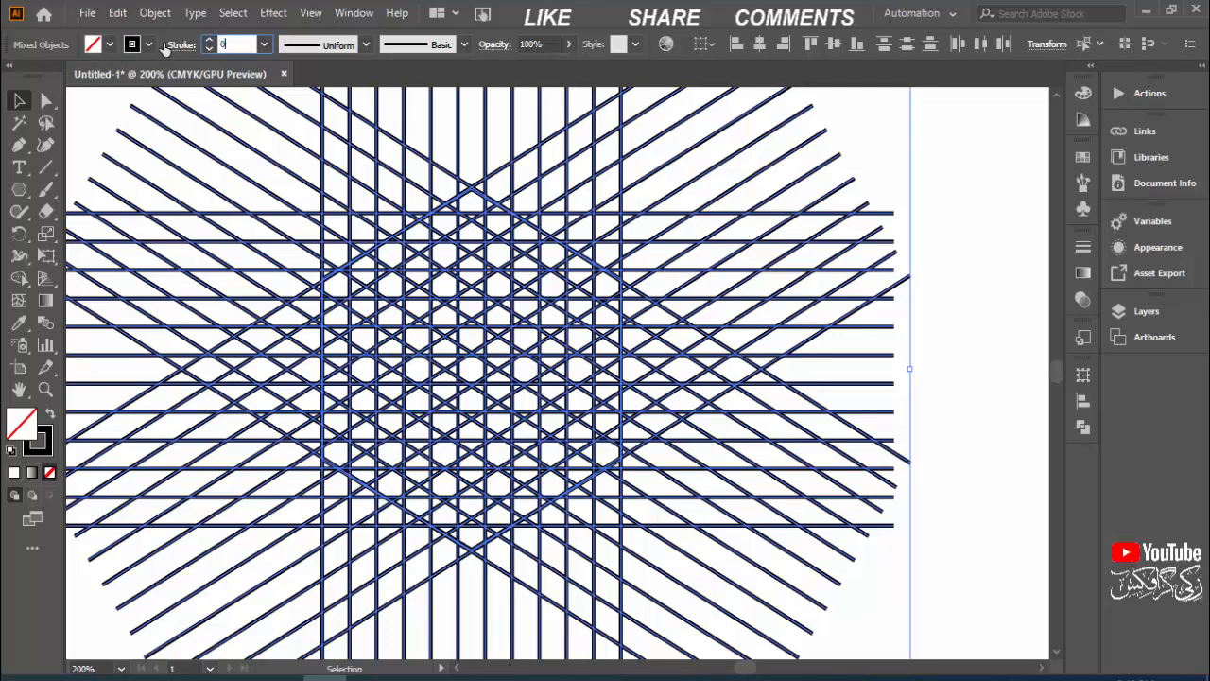
key("Return")
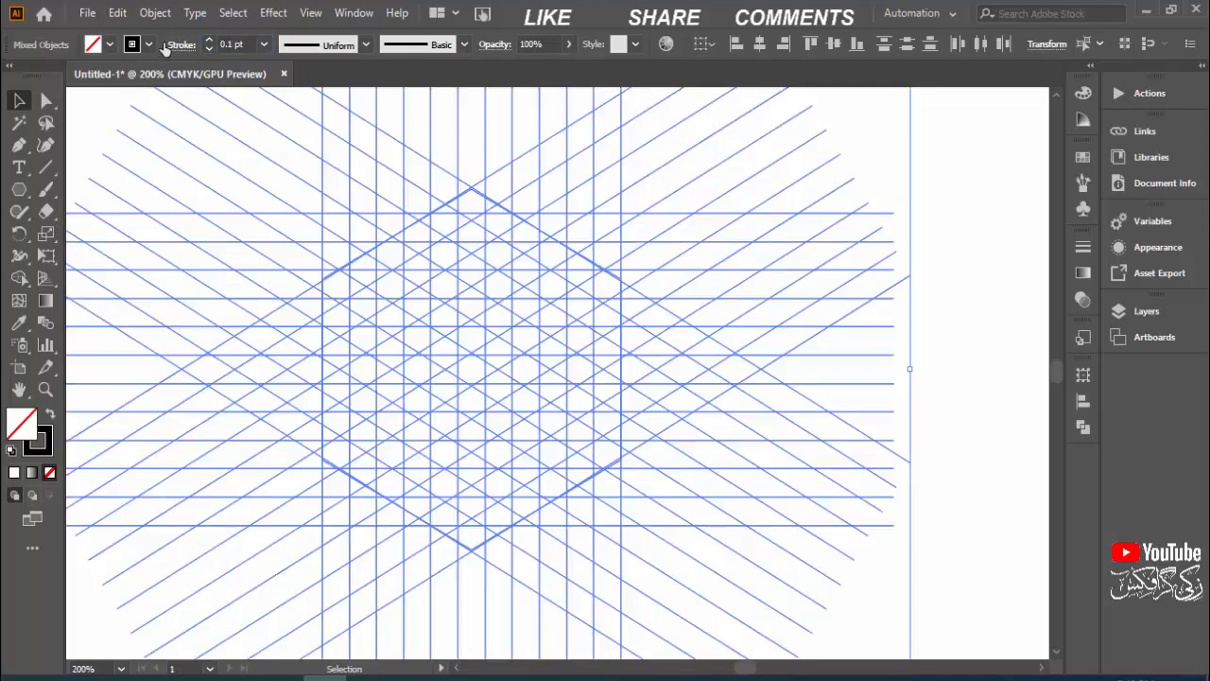
Step: Set the fill to black and merge the cells of the hexagon's leftmost column with the Shape Builder
key("ctrl+plus")
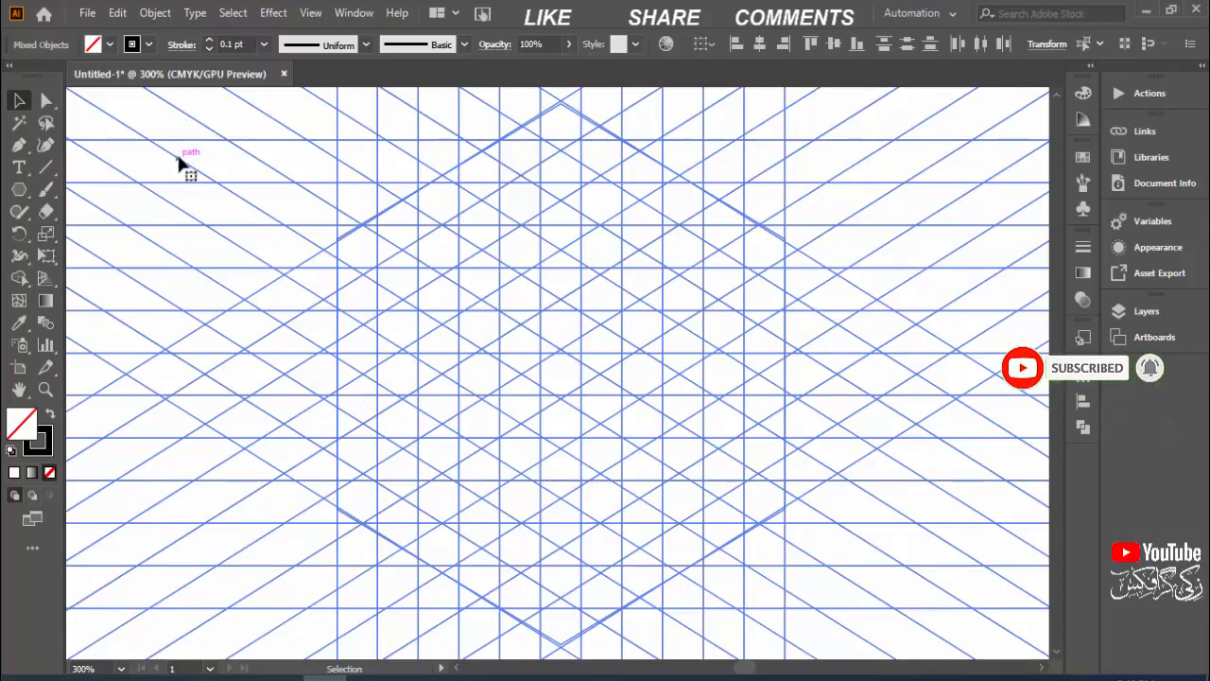
left_click(20, 278)
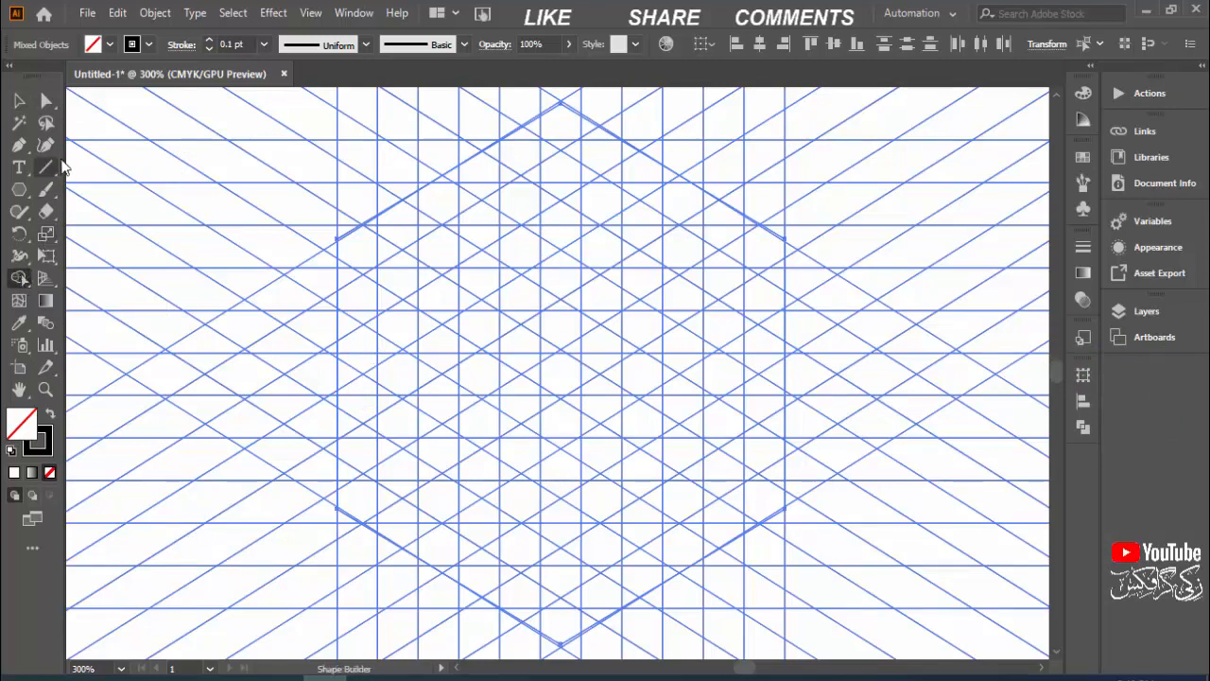
left_click(110, 44)
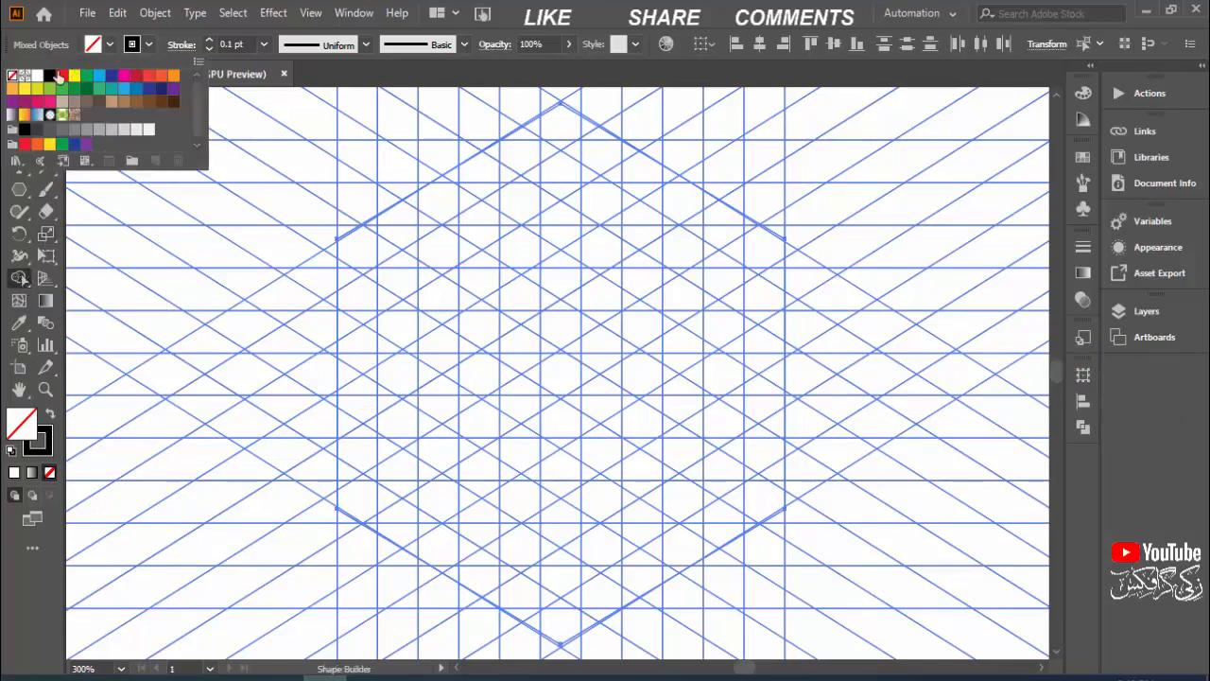
left_click(49, 77)
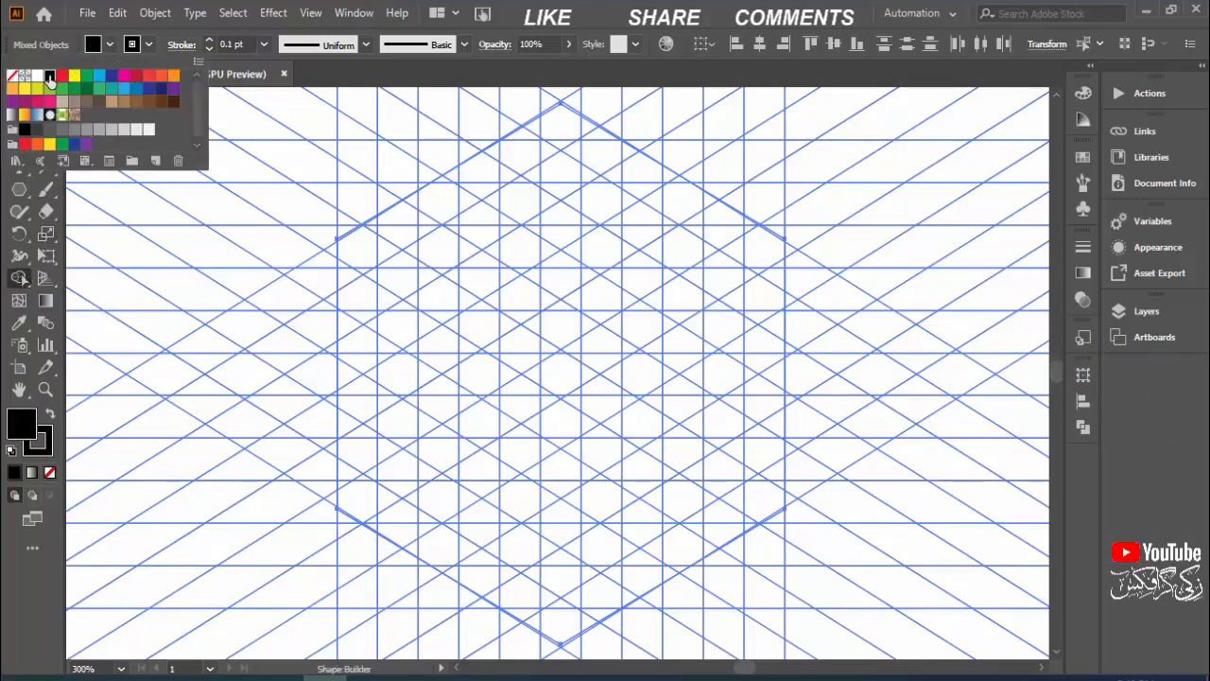
left_click(357, 255)
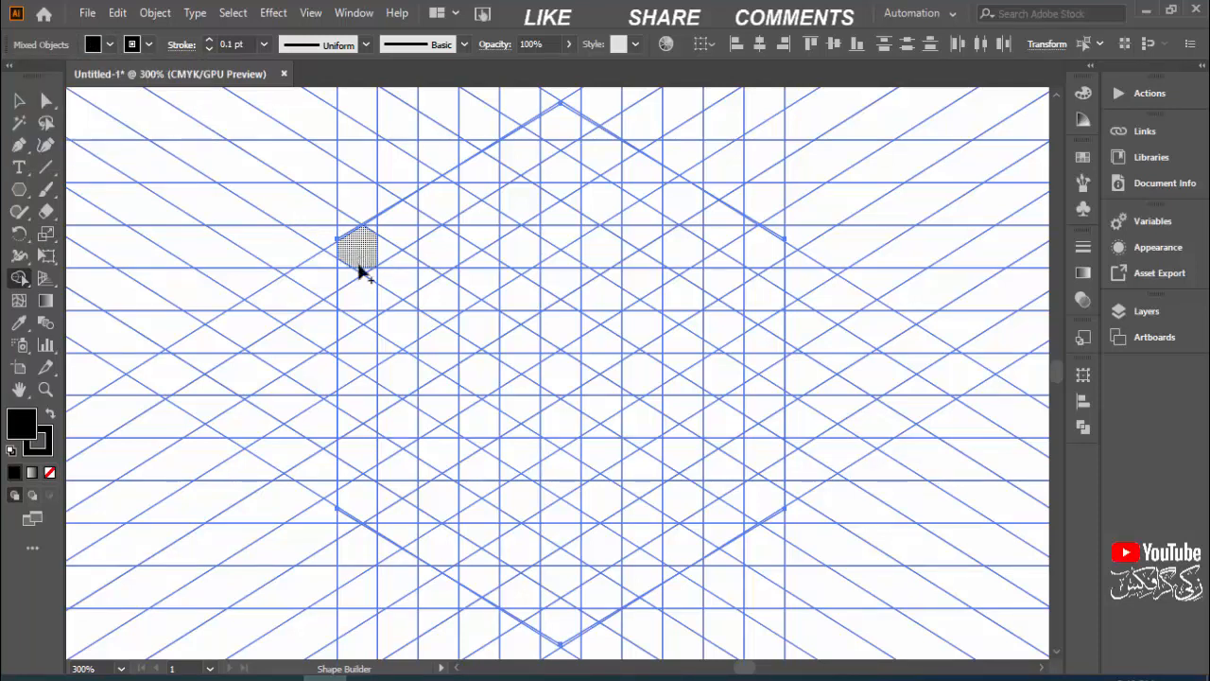
left_click_drag(359, 270, 360, 509)
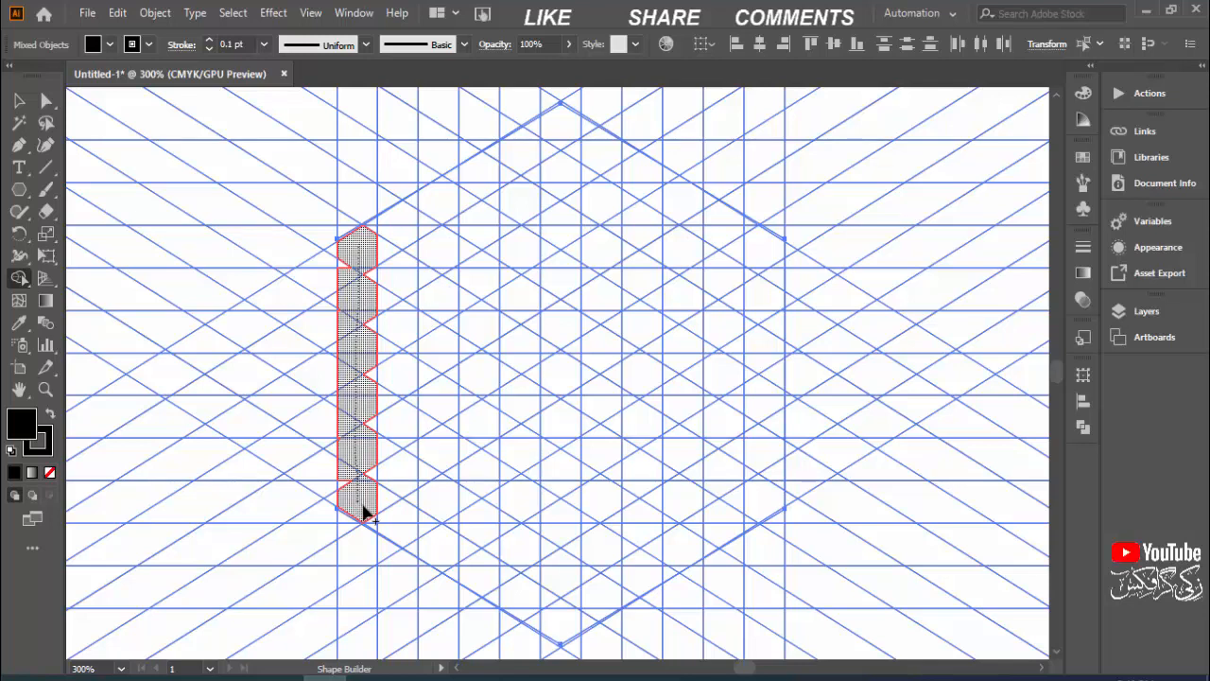
left_click_drag(371, 529, 371, 527)
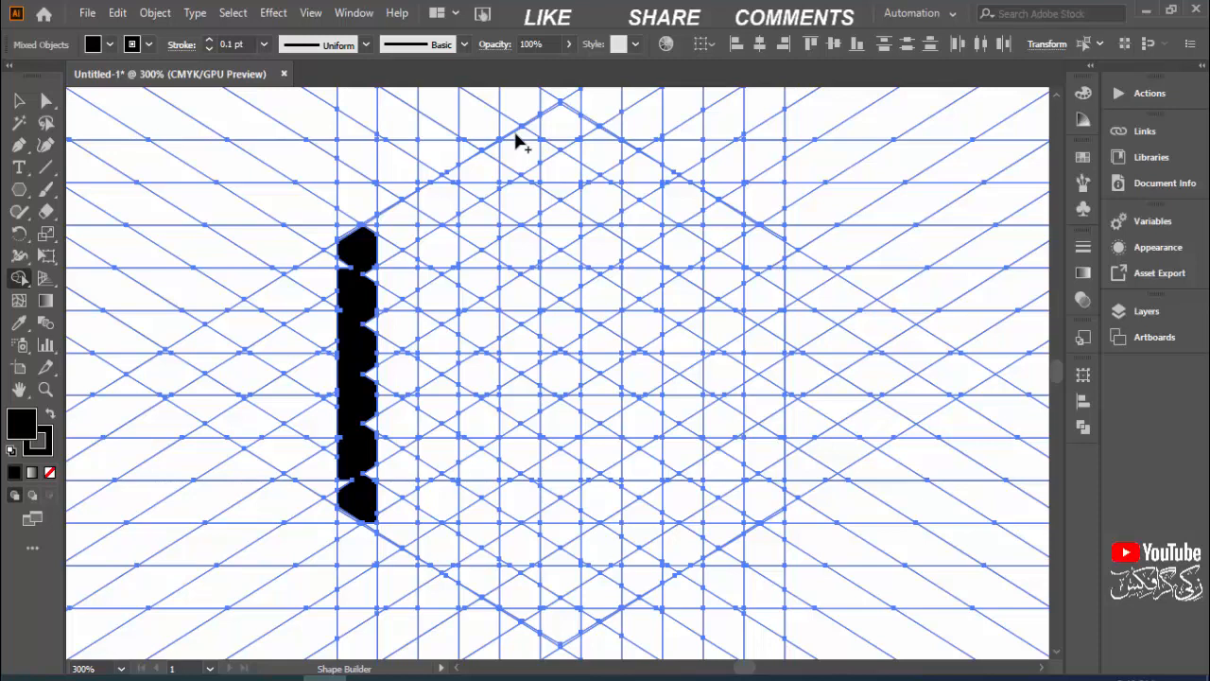
Step: Merge the cells of the two columns flanking the hexagon's centre column and join them across the top peak
mouse_move(515, 139)
left_mouse_down()
mouse_move(510, 574)
mouse_move(535, 624)
left_mouse_up()
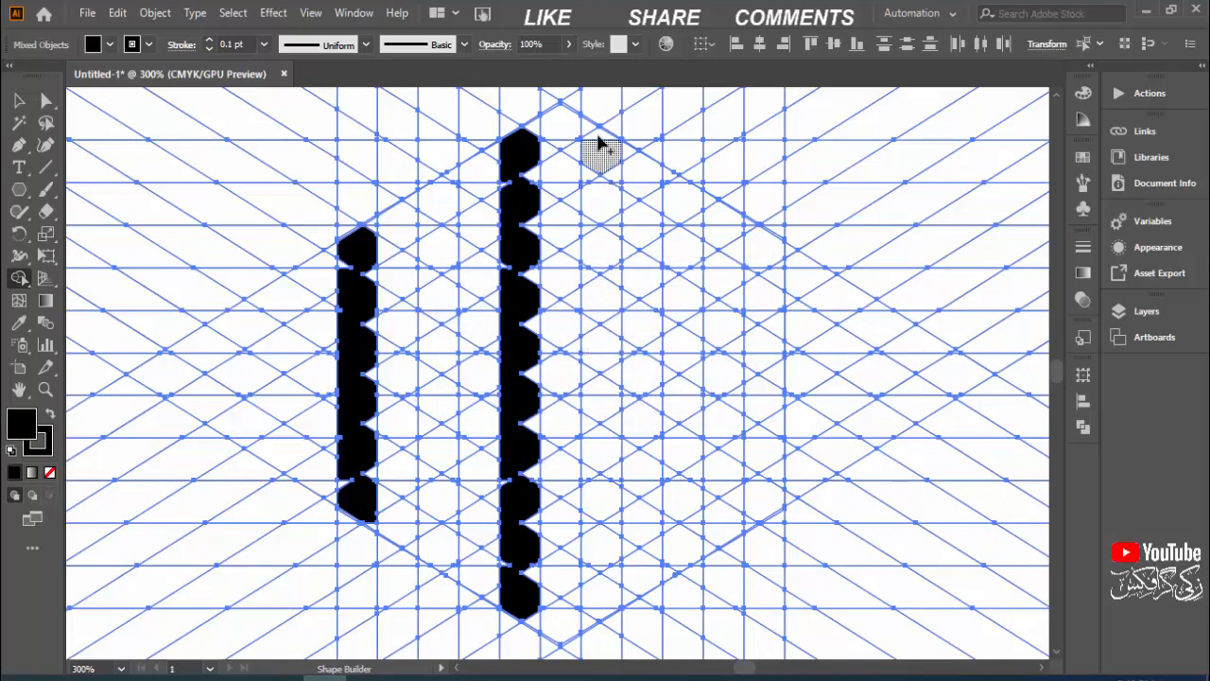
mouse_move(600, 144)
left_mouse_down()
mouse_move(610, 319)
mouse_move(596, 607)
left_mouse_up()
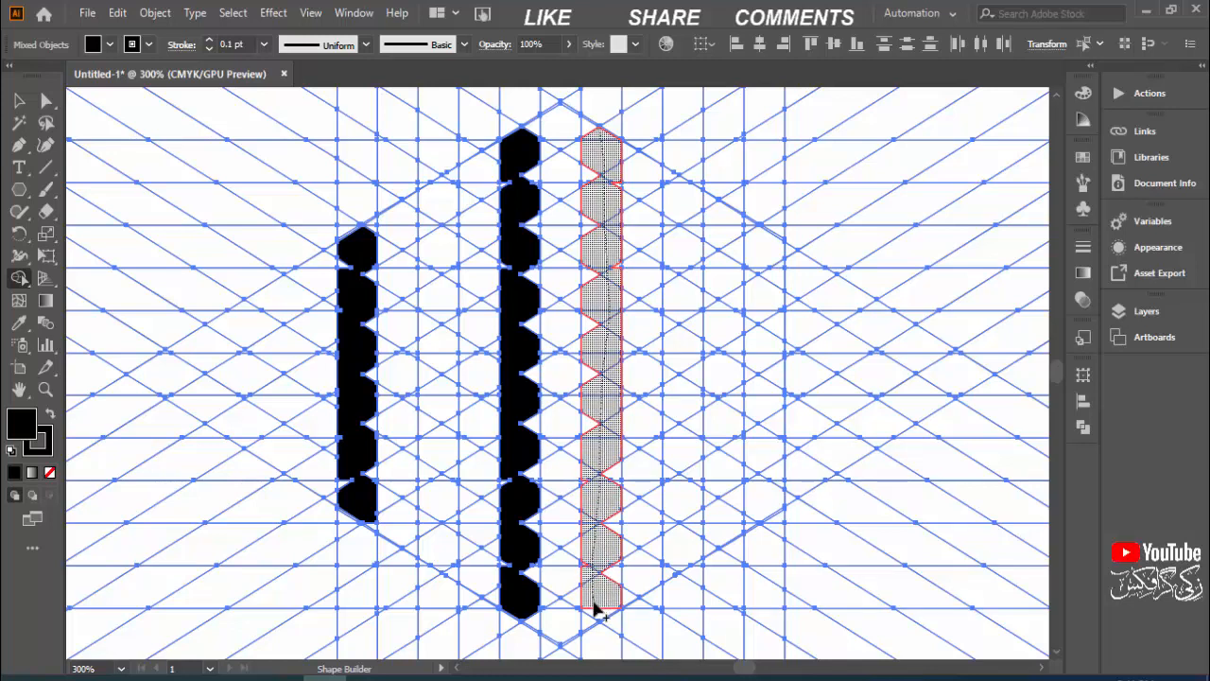
left_click_drag(594, 604, 591, 622)
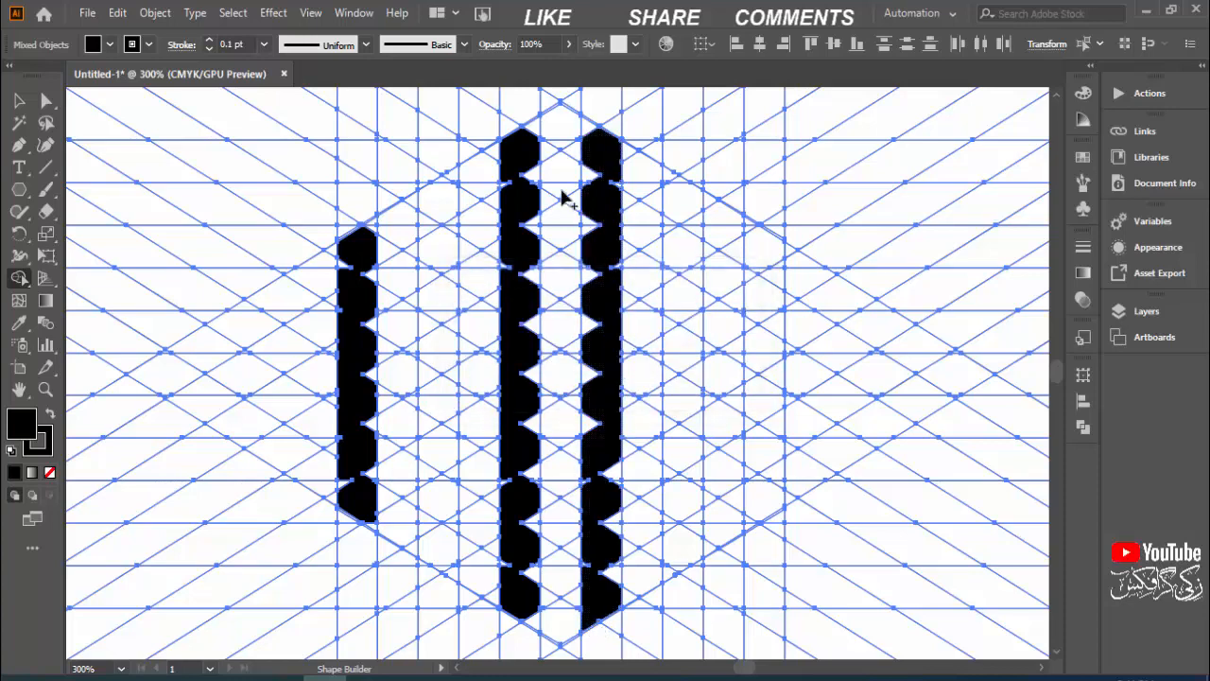
left_click_drag(548, 130, 596, 147)
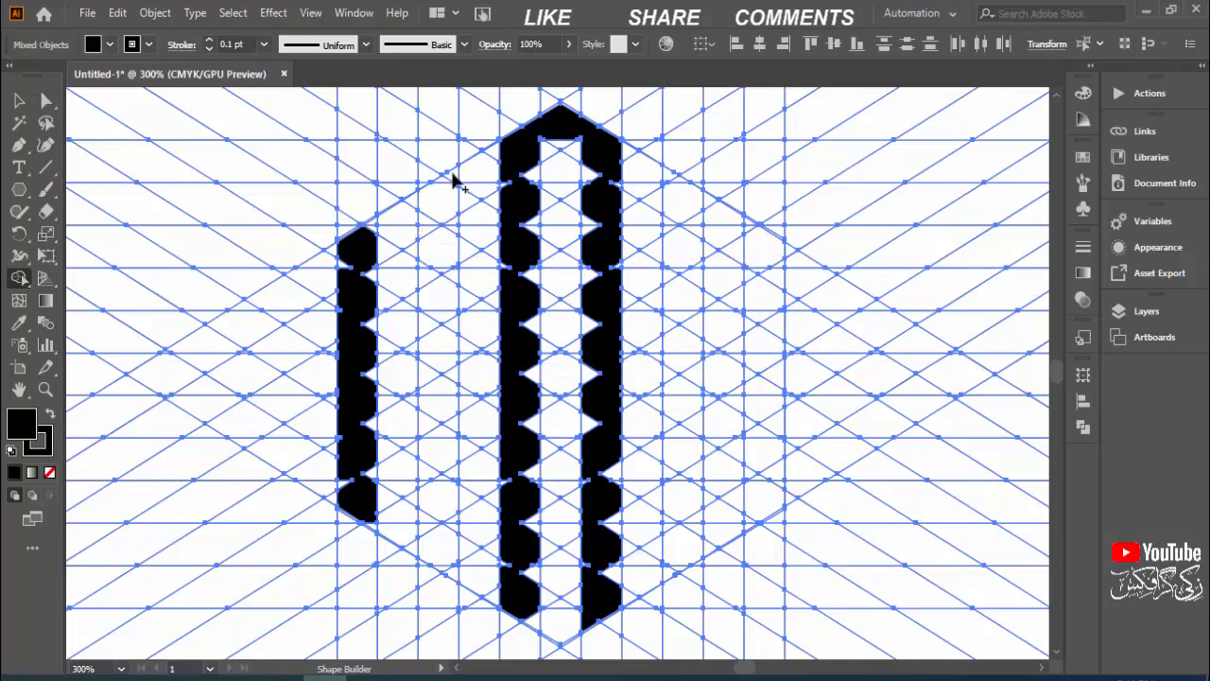
Step: Merge the slanted upper-edge cells and remaining alternate columns on both sides of the hexagon into black bars, including the rightmost column
mouse_move(450, 180)
left_mouse_down()
mouse_move(377, 225)
mouse_move(370, 234)
mouse_move(405, 232)
mouse_move(373, 248)
left_mouse_up()
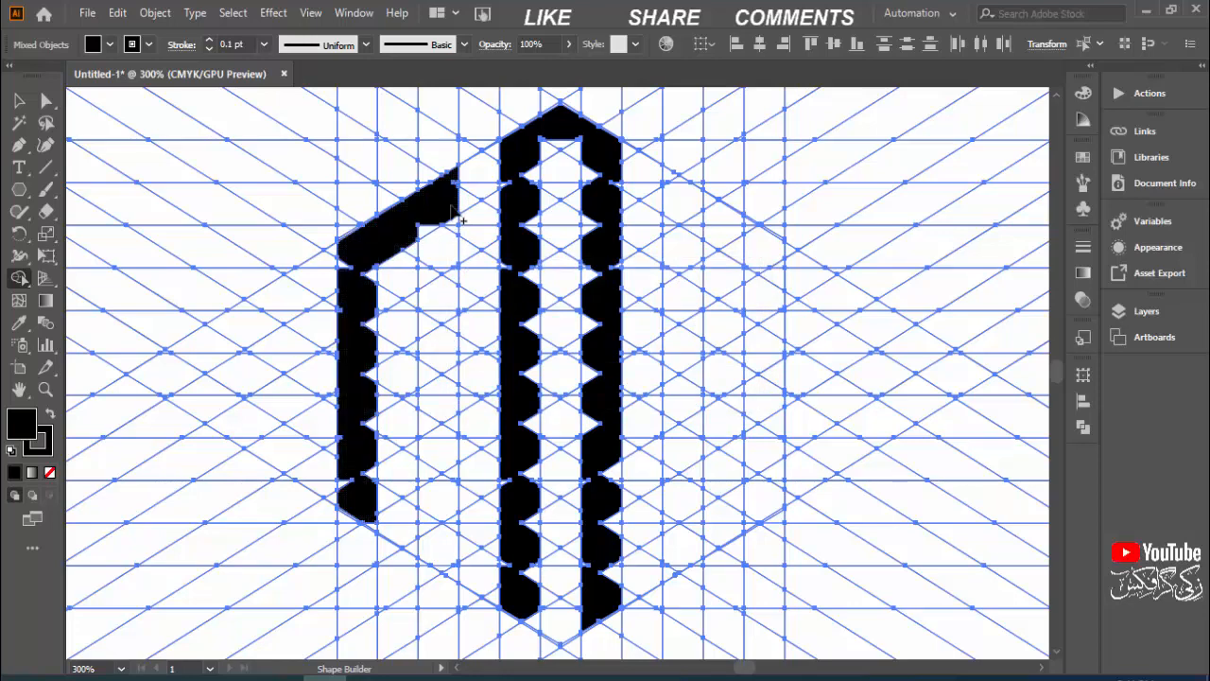
mouse_move(453, 219)
left_mouse_down()
mouse_move(430, 484)
mouse_move(455, 576)
left_mouse_up()
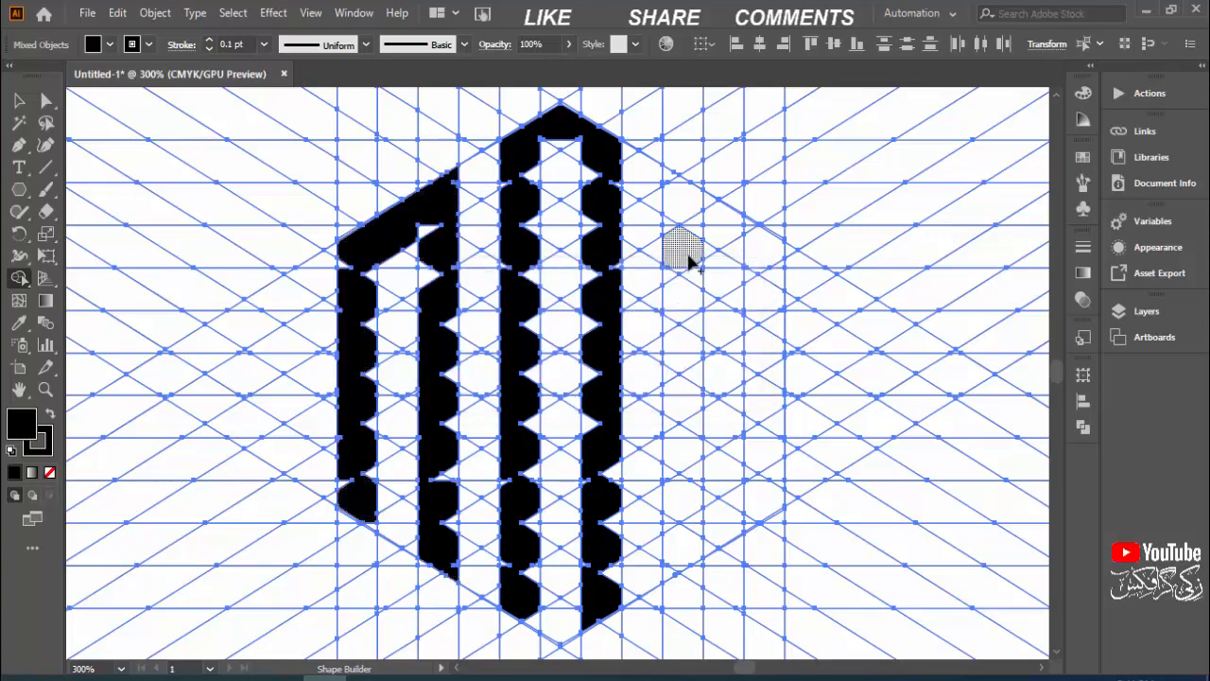
left_click_drag(750, 227, 768, 490)
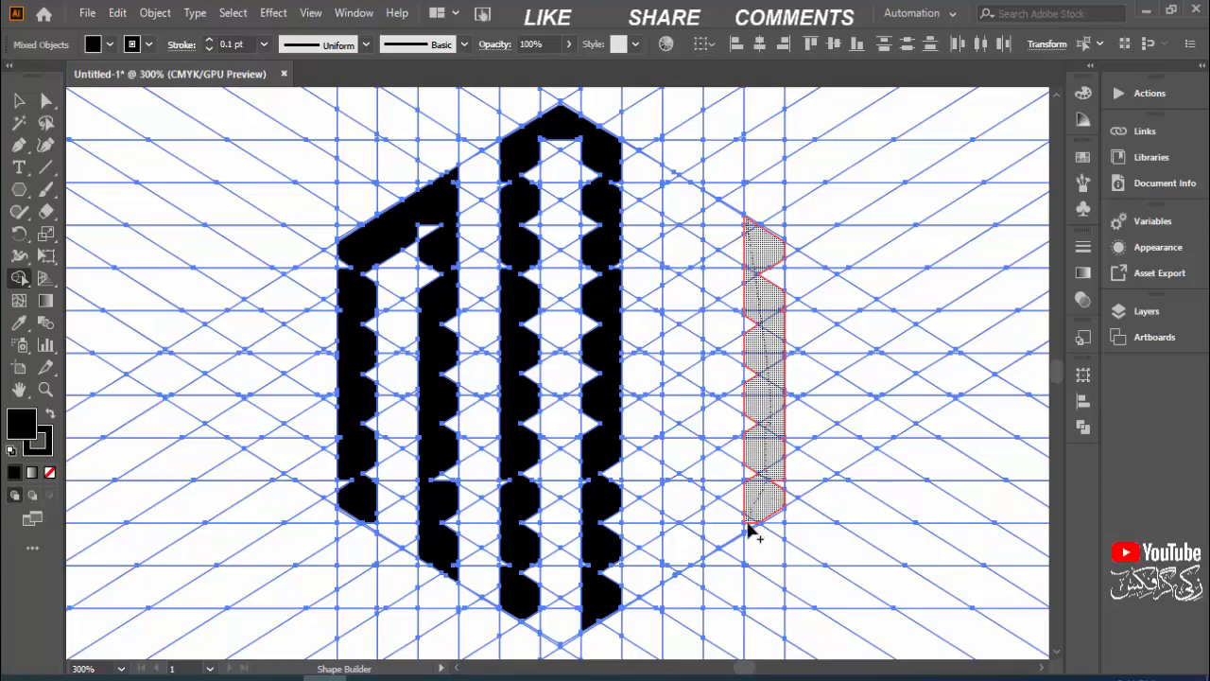
left_click_drag(748, 532, 749, 533)
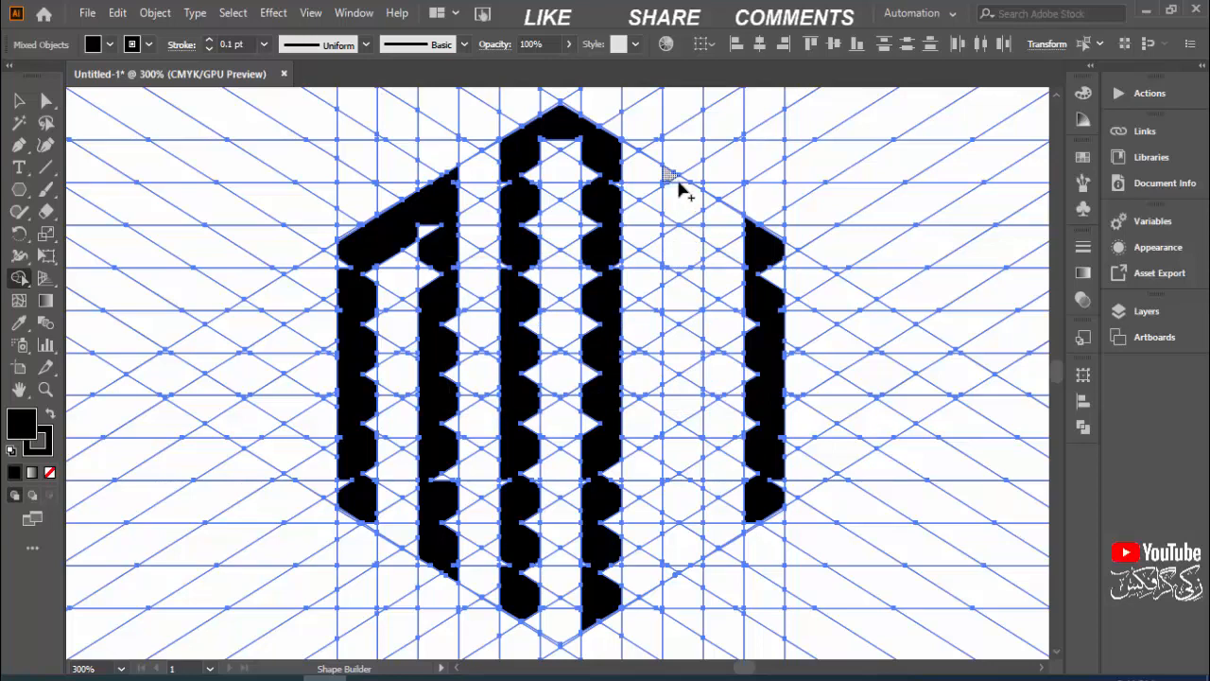
left_click_drag(678, 186, 752, 245)
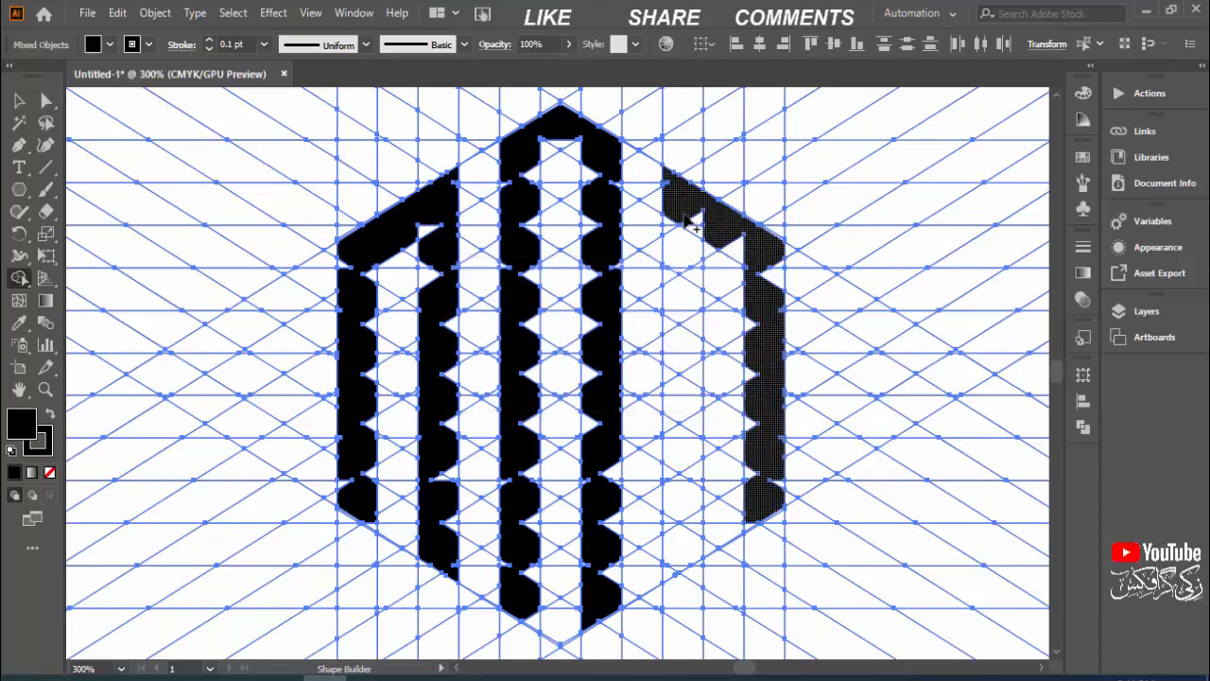
mouse_move(688, 222)
left_mouse_down()
mouse_move(675, 262)
mouse_move(676, 573)
left_mouse_up()
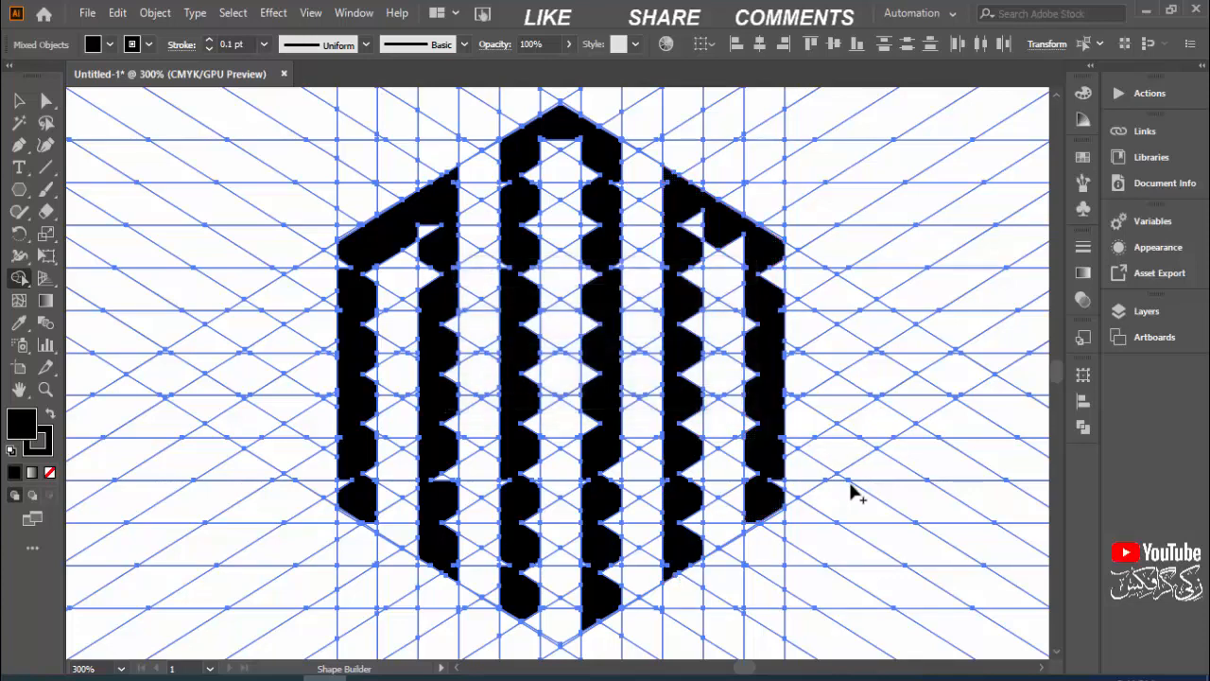
Step: Merge the unfilled triangular gaps along the middle and lower parts of the two central bars
key("ctrl+equal")
key("ctrl+equal")
key("ctrl+equal")
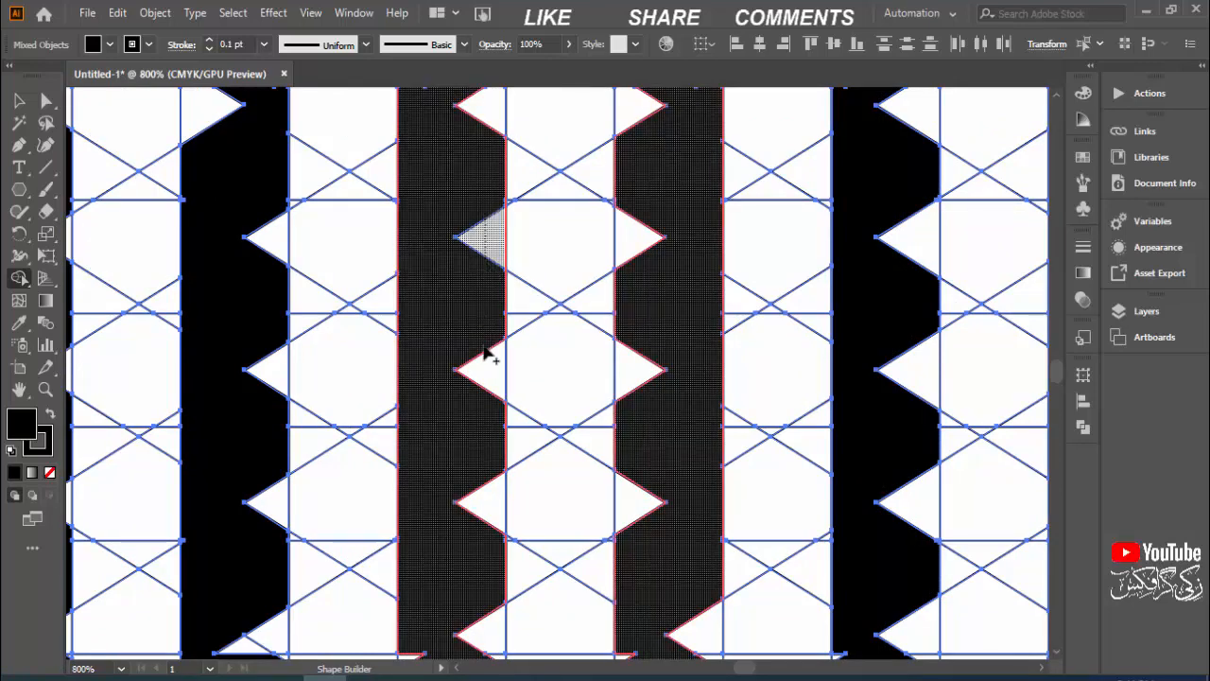
mouse_move(491, 373)
left_mouse_down()
mouse_move(489, 426)
mouse_move(496, 250)
left_mouse_up()
left_click_drag(496, 314, 480, 461)
left_click_drag(443, 505, 451, 348)
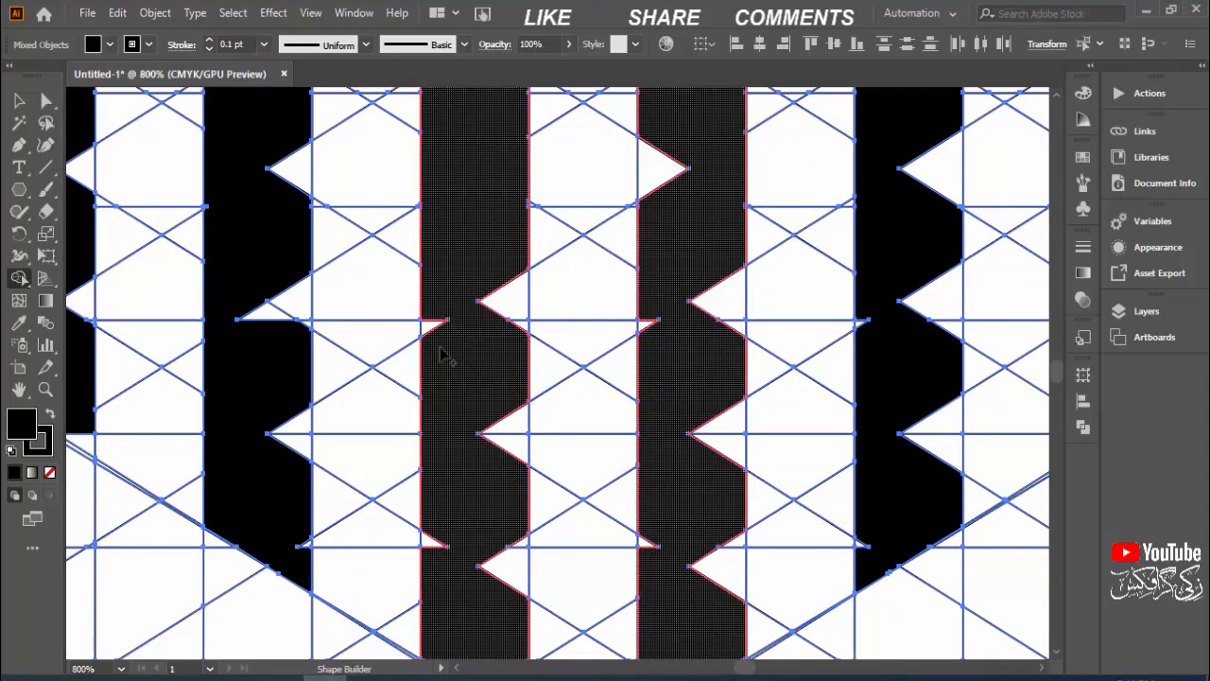
left_click_drag(506, 282, 516, 426)
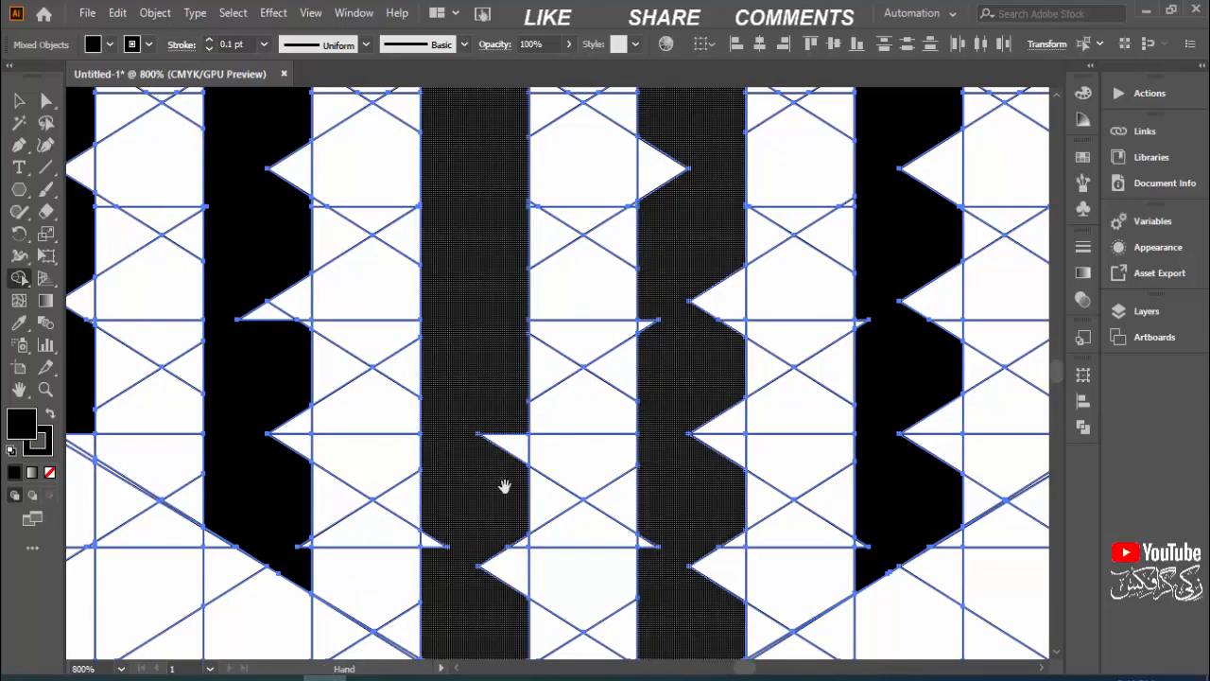
left_click_drag(502, 486, 544, 264)
left_click_drag(540, 201, 539, 305)
mouse_move(539, 314)
left_mouse_down()
mouse_move(536, 423)
mouse_move(550, 485)
left_mouse_up()
left_click_drag(467, 364, 457, 332)
left_click_drag(724, 389, 705, 403)
mouse_move(716, 397)
left_mouse_down()
mouse_move(730, 357)
mouse_move(731, 240)
left_mouse_up()
Step: Merge the remaining triangular gaps in the upper parts of the two central bars
scroll(654, 350, "up", 5)
scroll(691, 410, "up", 10)
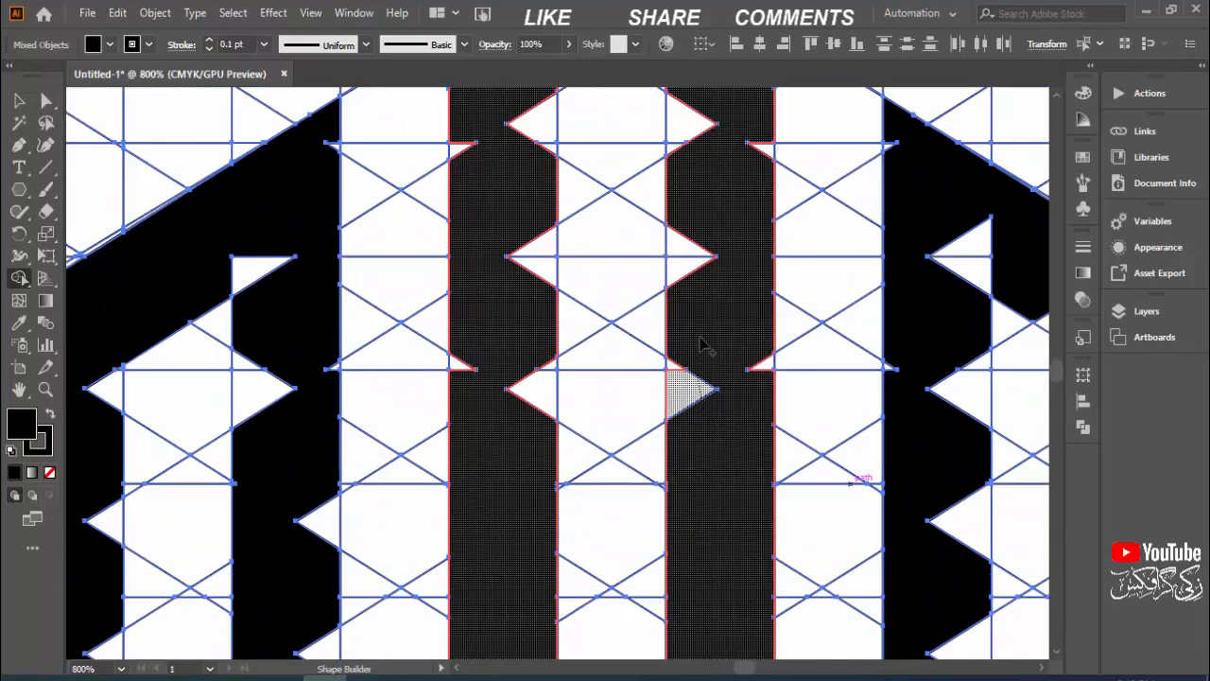
left_click_drag(659, 403, 819, 277)
left_click_drag(698, 274, 699, 456)
left_click_drag(689, 307, 694, 268)
mouse_move(681, 491)
left_mouse_down()
mouse_move(656, 268)
mouse_move(670, 307)
left_mouse_up()
Step: Merge the leftover triangular gaps along the inner bar on the hexagon's right side
mouse_move(646, 447)
left_mouse_down()
mouse_move(663, 187)
mouse_move(735, 386)
left_mouse_up()
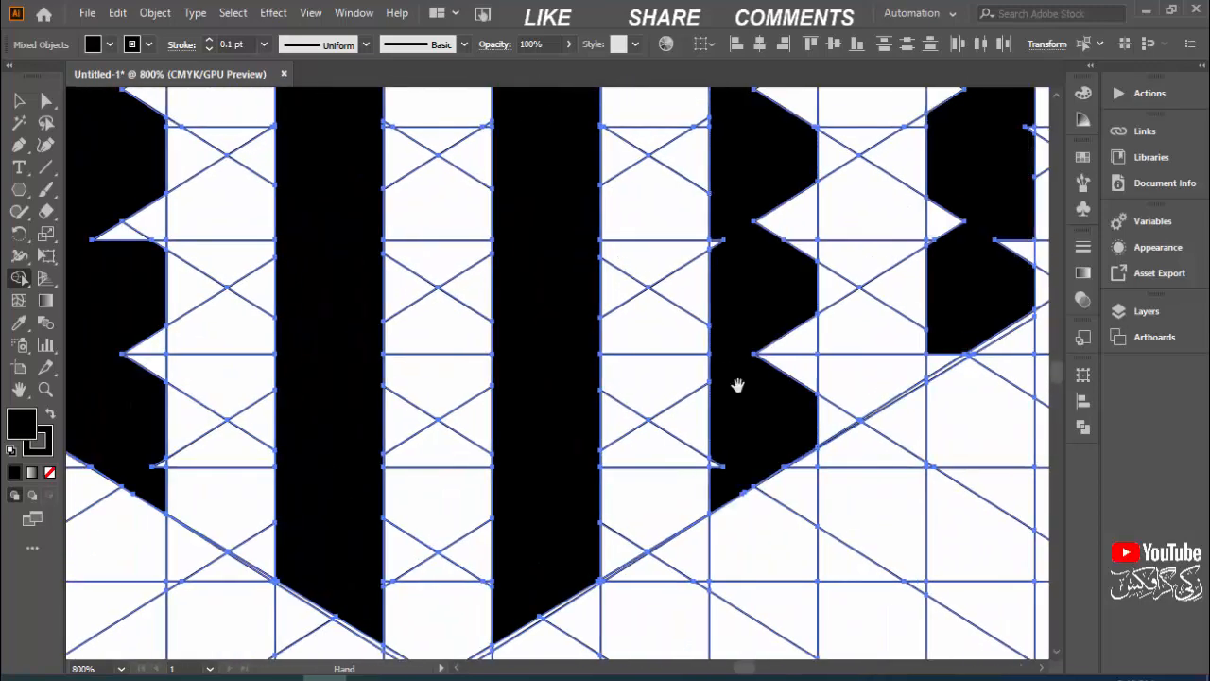
left_click_drag(723, 288, 787, 105)
mouse_move(839, 141)
left_mouse_down()
mouse_move(832, 419)
mouse_move(778, 360)
left_mouse_up()
left_click_drag(767, 345, 781, 156)
left_click_drag(689, 169, 695, 402)
left_click_drag(853, 314, 875, 357)
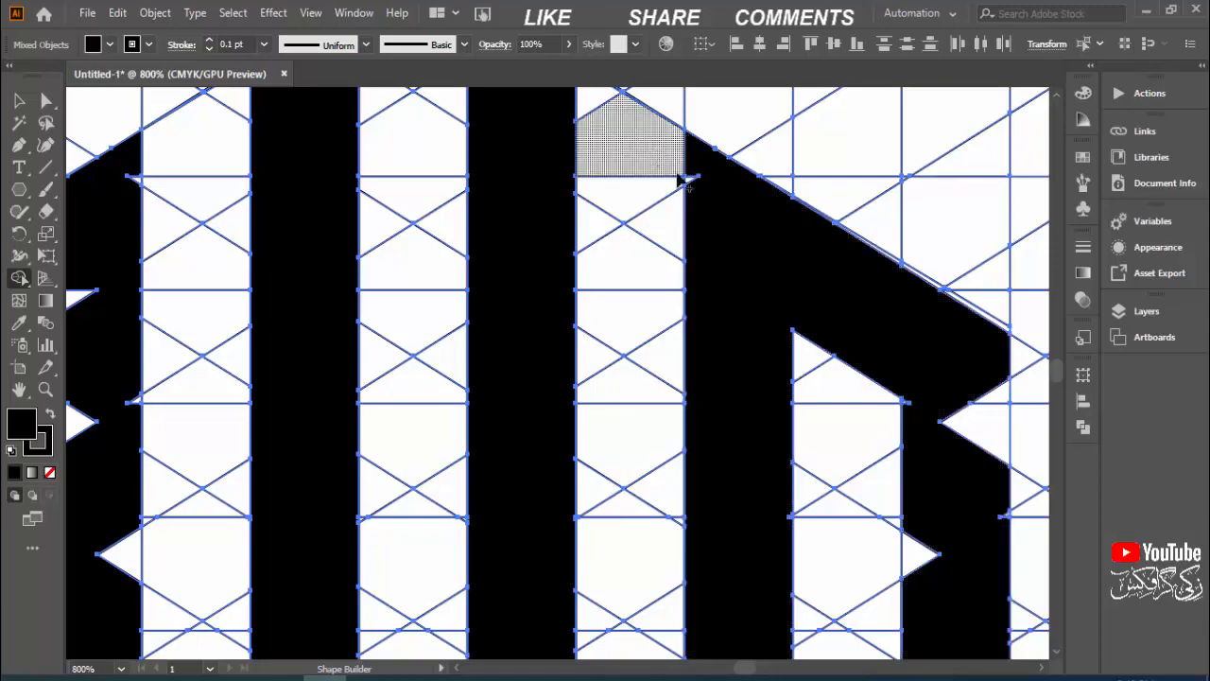
Step: Merge the leftover triangular gaps along the outermost bar on the hexagon's right side
mouse_move(989, 388)
left_mouse_down()
mouse_move(904, 171)
mouse_move(826, 218)
left_mouse_up()
left_click_drag(832, 340, 804, 189)
mouse_move(804, 189)
left_mouse_down()
mouse_move(842, 220)
mouse_move(891, 146)
left_mouse_up()
mouse_move(827, 322)
left_mouse_down()
mouse_move(797, 161)
mouse_move(815, 191)
left_mouse_up()
mouse_move(775, 293)
left_mouse_down()
mouse_move(815, 317)
mouse_move(846, 359)
left_mouse_up()
left_click_drag(858, 454, 858, 484)
left_click_drag(771, 567, 780, 539)
left_click_drag(772, 426, 778, 365)
Step: Merge the leftover triangular gaps along the inner bar on the hexagon's left side
left_click_drag(393, 410, 909, 307)
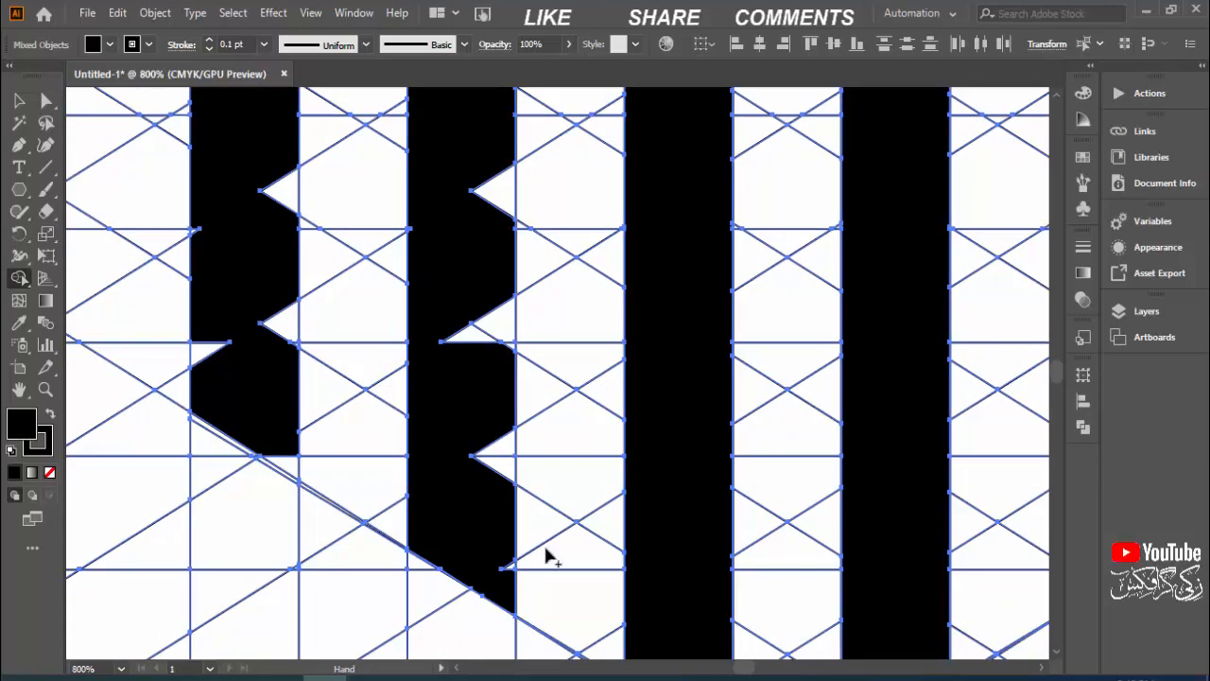
left_click_drag(508, 562, 499, 248)
left_click_drag(464, 200, 496, 468)
left_click_drag(527, 484, 532, 152)
left_click_drag(532, 151, 554, 370)
left_click_drag(499, 317, 513, 150)
left_click_drag(572, 286, 561, 248)
left_click_drag(538, 147, 581, 267)
left_click_drag(584, 193, 609, 159)
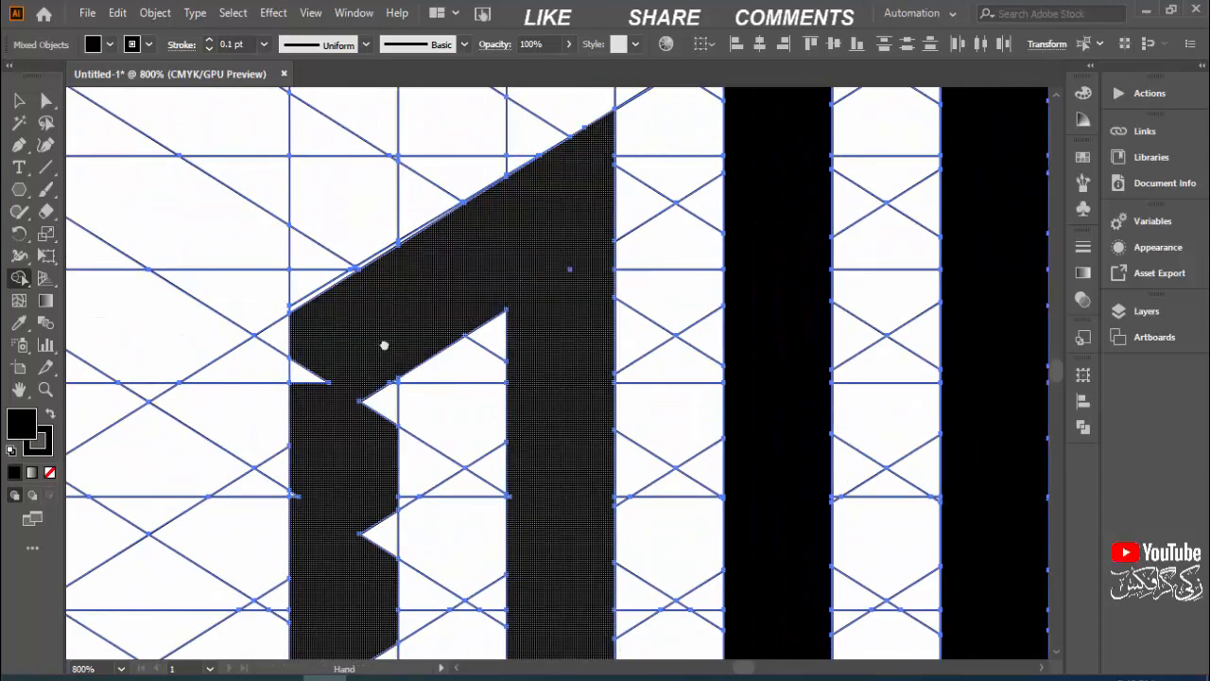
Step: Merge the leftover triangular gaps and slivers along the outermost bar on the hexagon's left side
left_click_drag(381, 343, 406, 303)
key("ctrl+plus")
left_click_drag(425, 170, 614, 548)
mouse_move(375, 107)
left_mouse_down()
mouse_move(589, 400)
mouse_move(682, 463)
left_mouse_up()
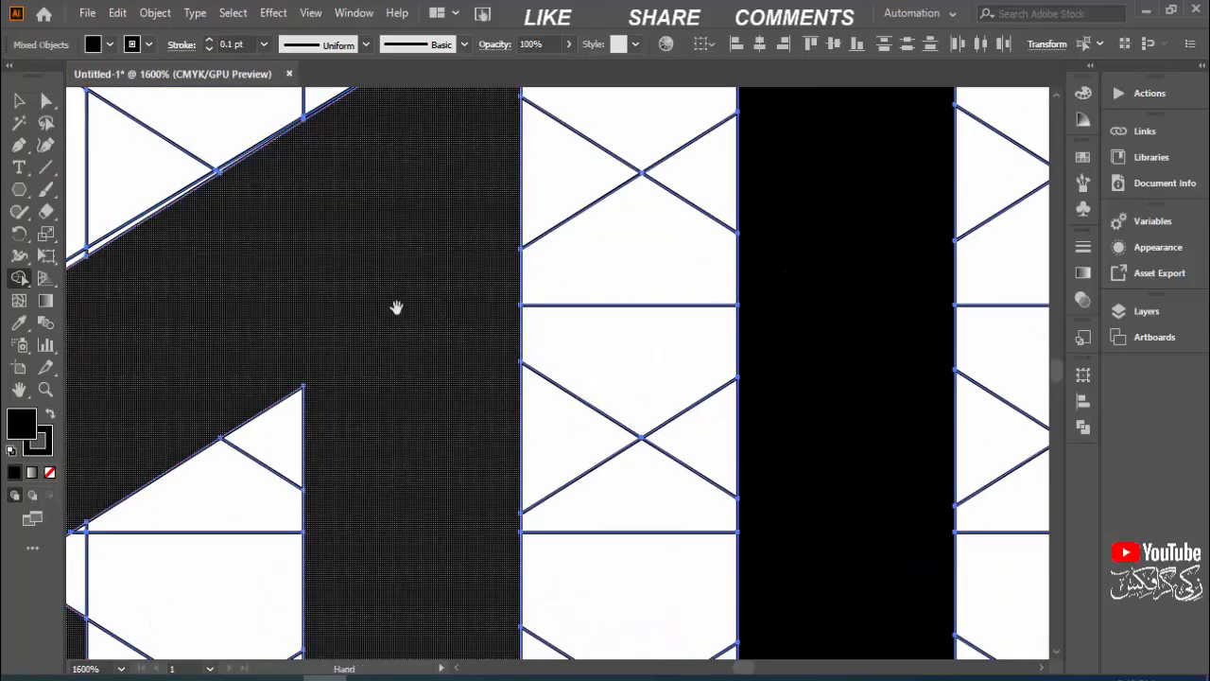
left_click_drag(189, 492, 535, 192)
left_click_drag(367, 419, 439, 126)
left_click_drag(461, 189, 471, 269)
left_click_drag(444, 435, 470, 524)
left_click_drag(458, 581, 456, 227)
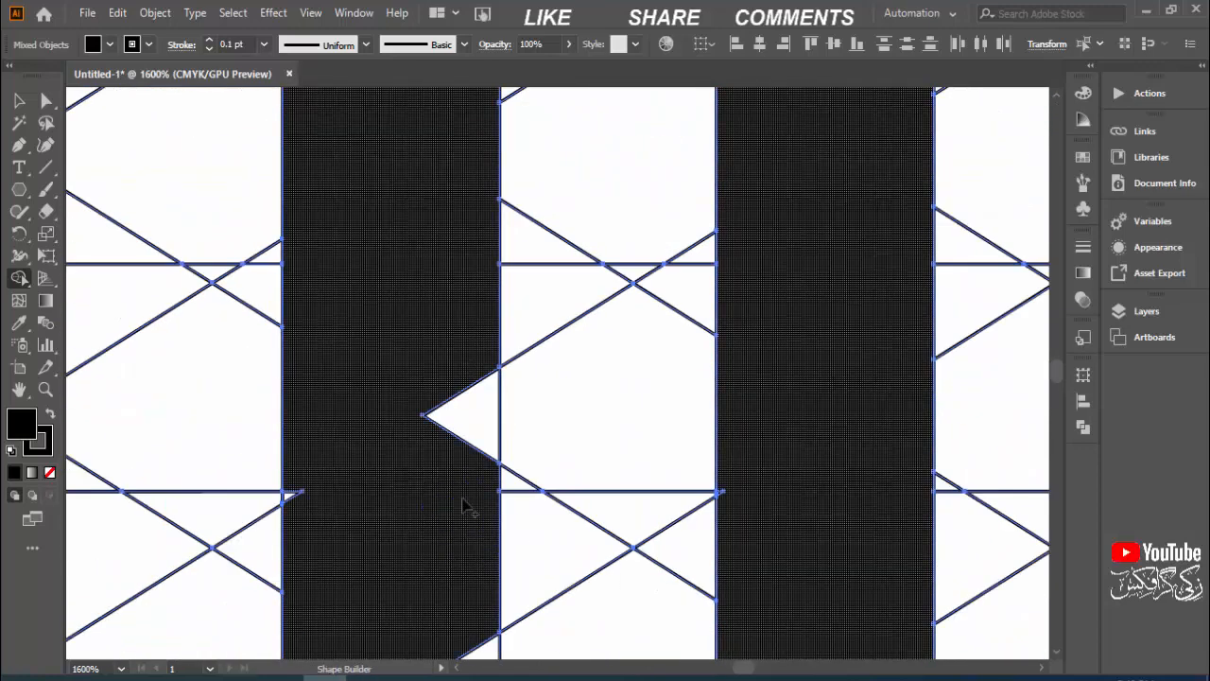
left_click_drag(311, 493, 364, 315)
left_click_drag(355, 551, 527, 501)
mouse_move(526, 563)
left_mouse_down()
mouse_move(494, 282)
mouse_move(494, 501)
left_mouse_up()
Step: Merge a horizontal row of cells just above the hexagon's middle into a crossbar connecting all the vertical bars
key("ctrl+minus")
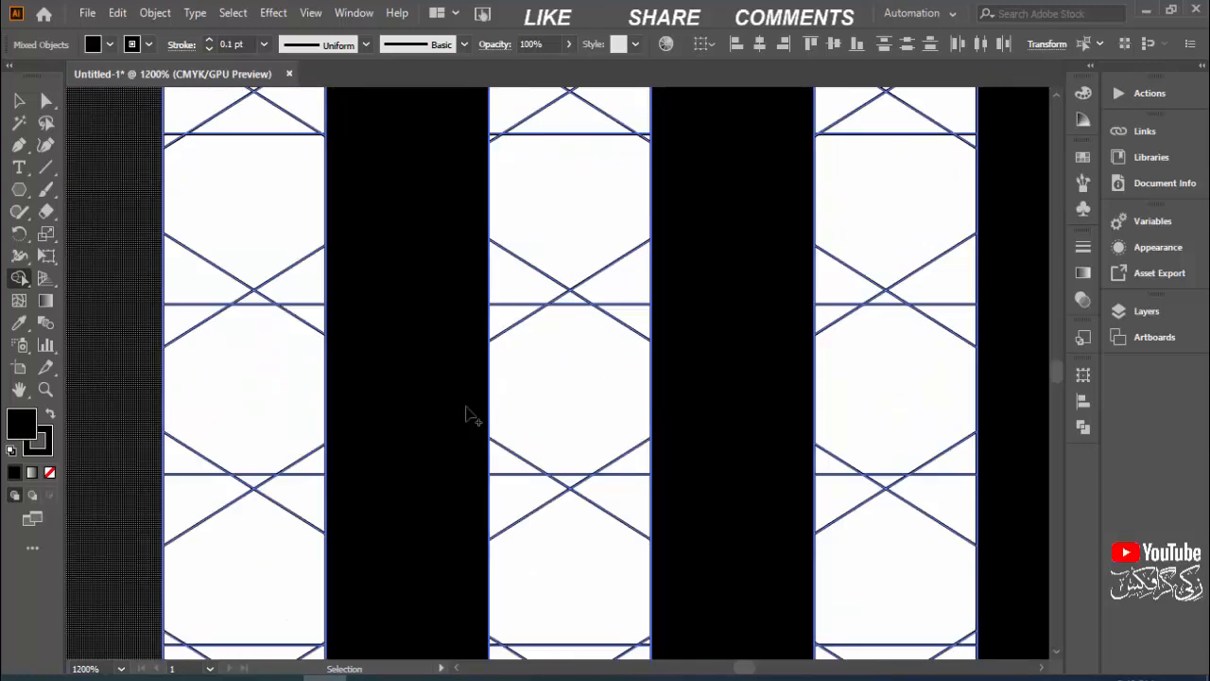
key("ctrl+minus")
key("ctrl+minus")
key("ctrl+minus")
key("ctrl+minus")
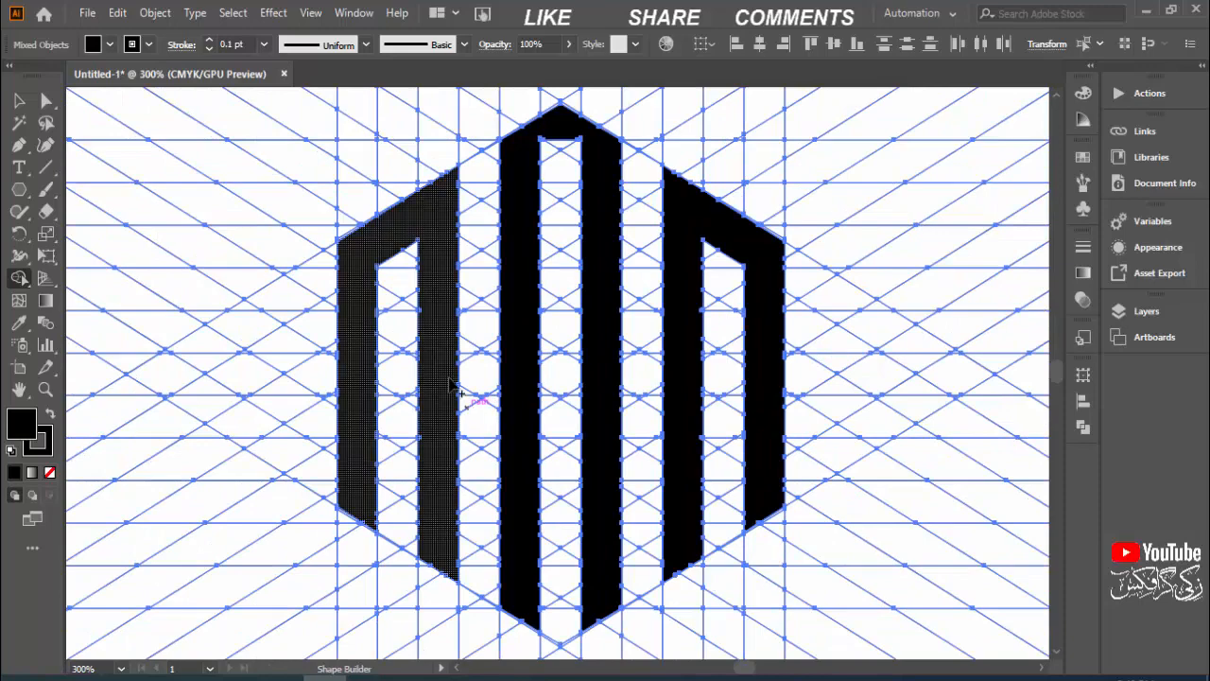
left_click_drag(365, 333, 759, 336)
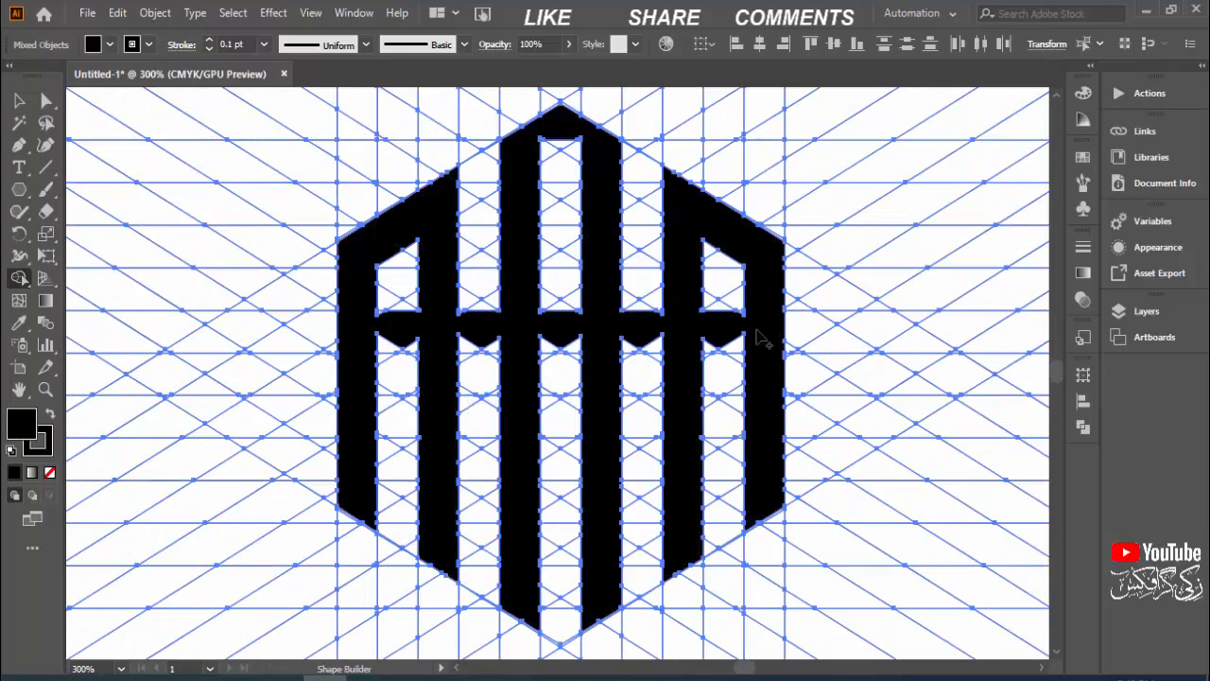
Step: Merge the leftover triangular gaps and slivers along both edges of the crossbar in the hexagon's left and middle columns
key("ctrl+plus")
key("ctrl+plus")
mouse_move(430, 306)
left_mouse_down()
mouse_move(684, 290)
mouse_move(791, 298)
left_mouse_up()
left_click_drag(433, 202, 523, 295)
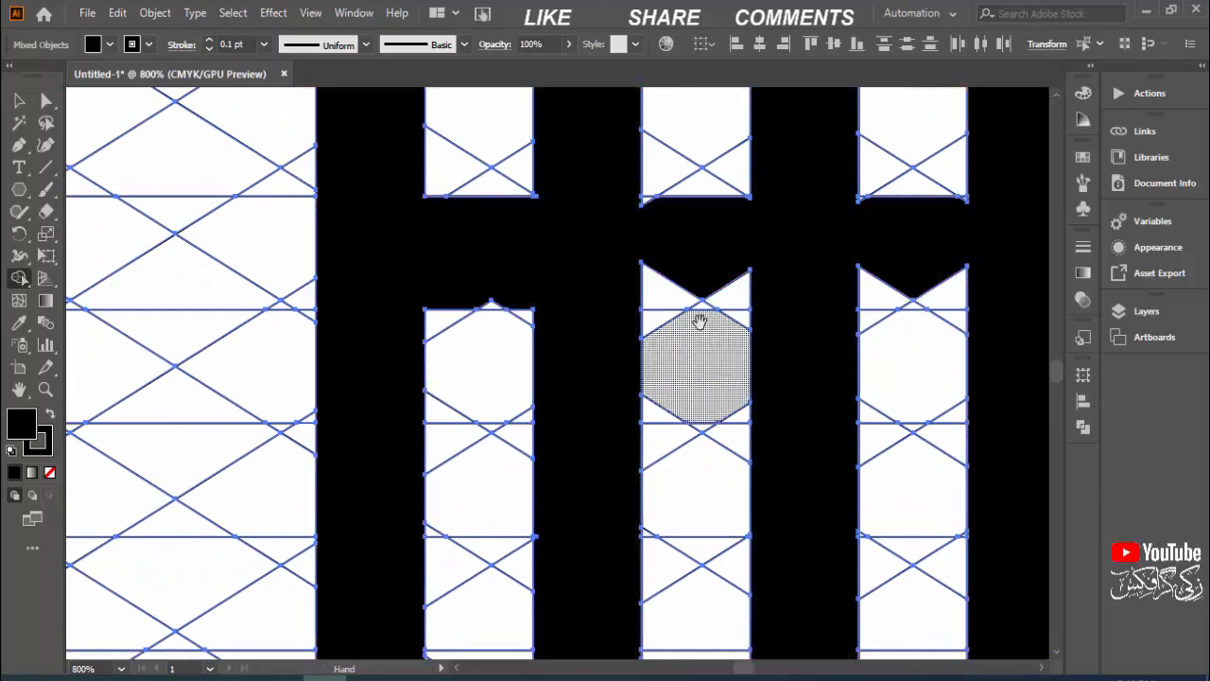
left_click_drag(699, 321, 575, 321)
mouse_move(367, 305)
left_mouse_down()
mouse_move(416, 276)
mouse_move(355, 271)
left_mouse_up()
mouse_move(441, 278)
left_mouse_down()
mouse_move(567, 290)
mouse_move(541, 275)
left_mouse_up()
left_click_drag(567, 275, 483, 267)
left_click_drag(571, 277, 706, 295)
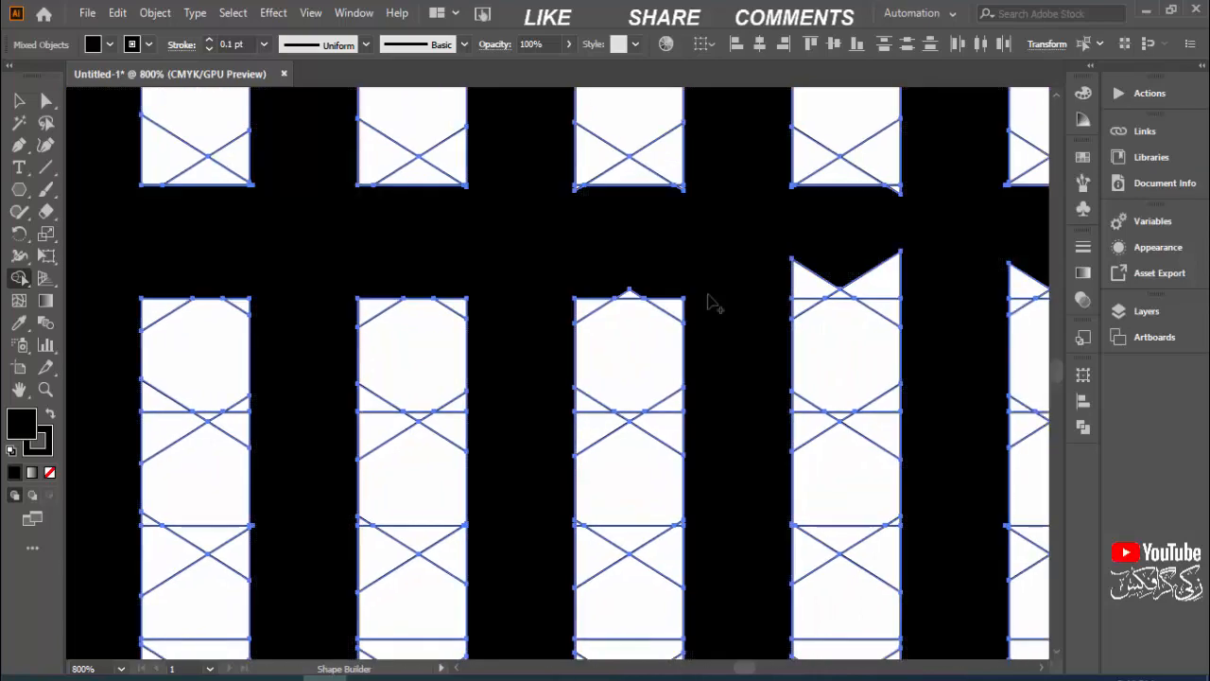
mouse_move(632, 294)
left_mouse_down()
mouse_move(640, 265)
mouse_move(597, 234)
left_mouse_up()
left_click_drag(523, 193, 545, 202)
left_click_drag(619, 193, 631, 201)
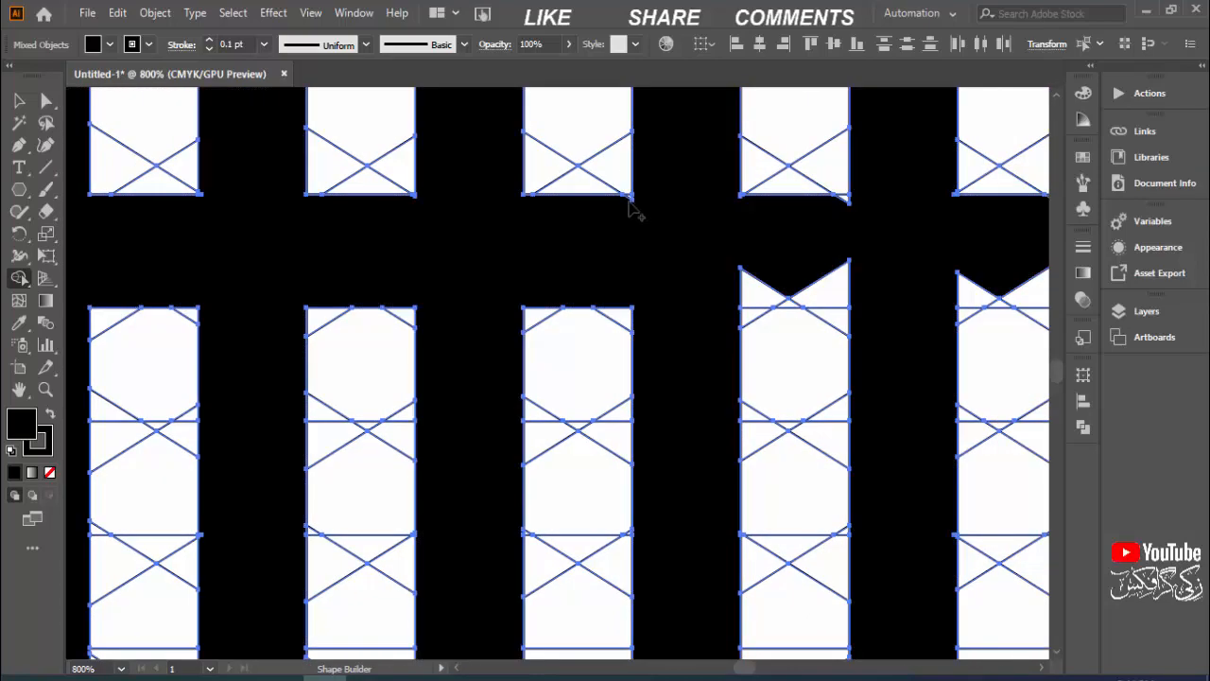
Step: Merge the leftover triangular gaps and slivers along both edges of the crossbar in the hexagon's right columns
left_click_drag(725, 282, 579, 283)
key("ctrl+plus")
key("ctrl+plus")
left_click_drag(823, 419, 391, 273)
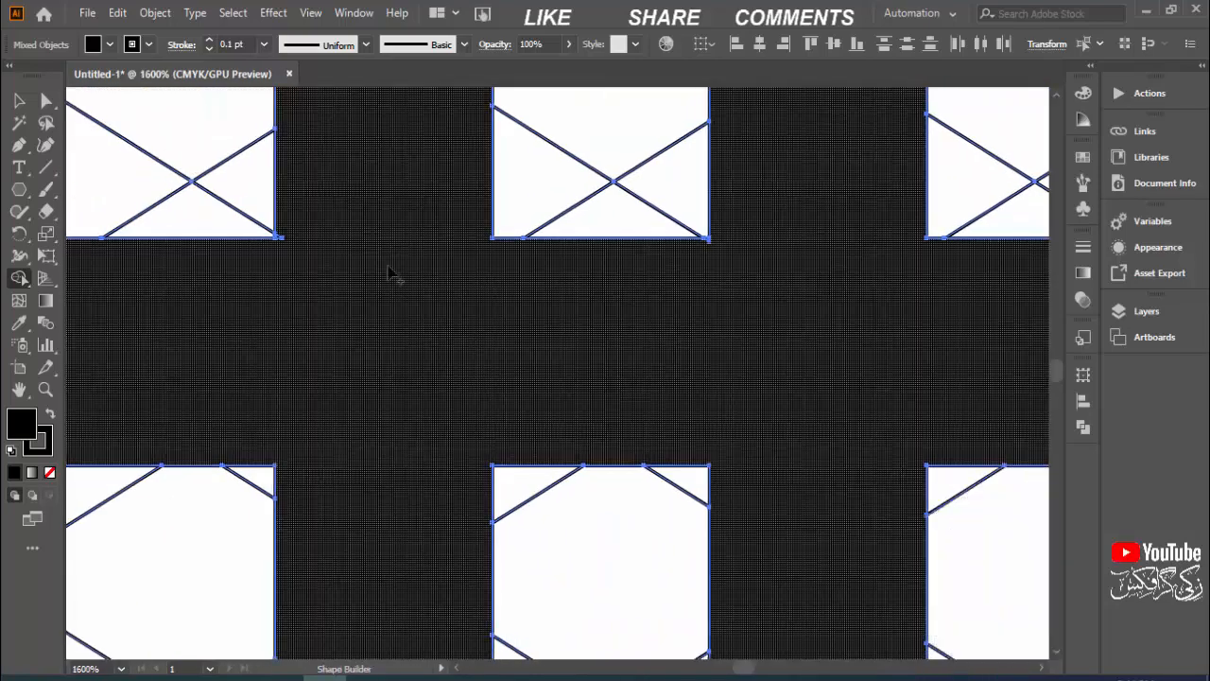
left_click_drag(775, 310, 399, 260)
left_click_drag(583, 249, 551, 194)
left_click_drag(634, 271, 324, 214)
left_click_drag(333, 327, 333, 353)
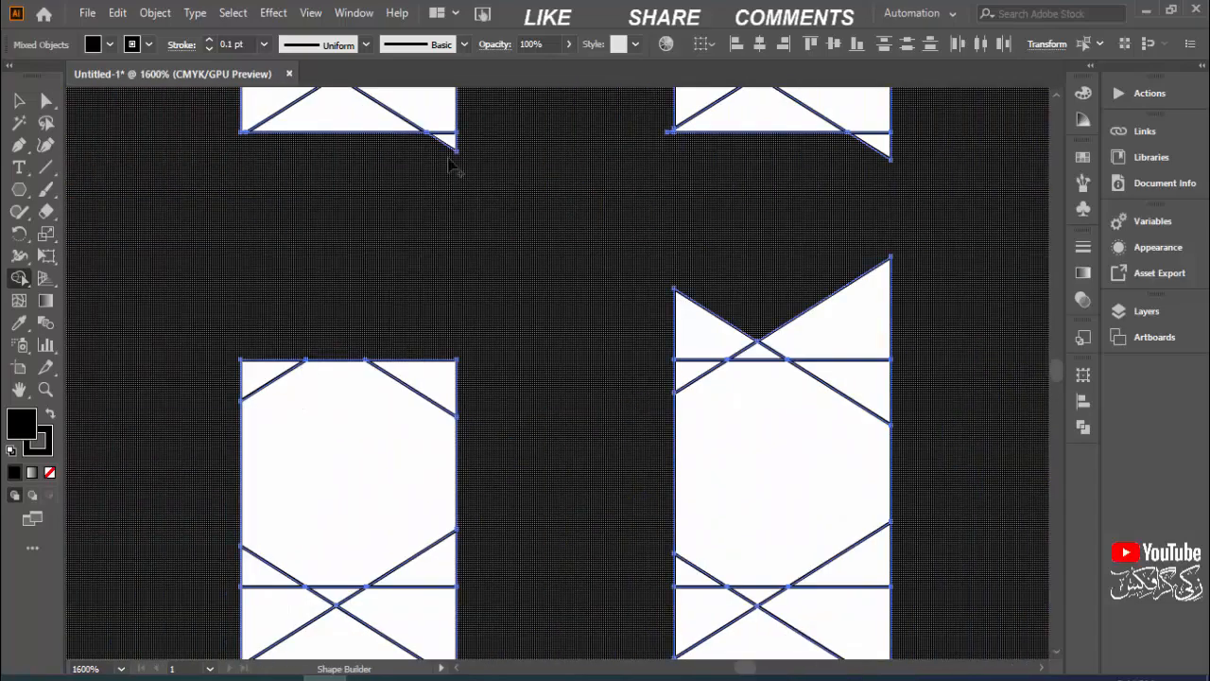
left_click_drag(453, 166, 448, 139)
left_click_drag(890, 279, 725, 279)
left_click_drag(494, 319, 720, 332)
left_click_drag(692, 152, 718, 141)
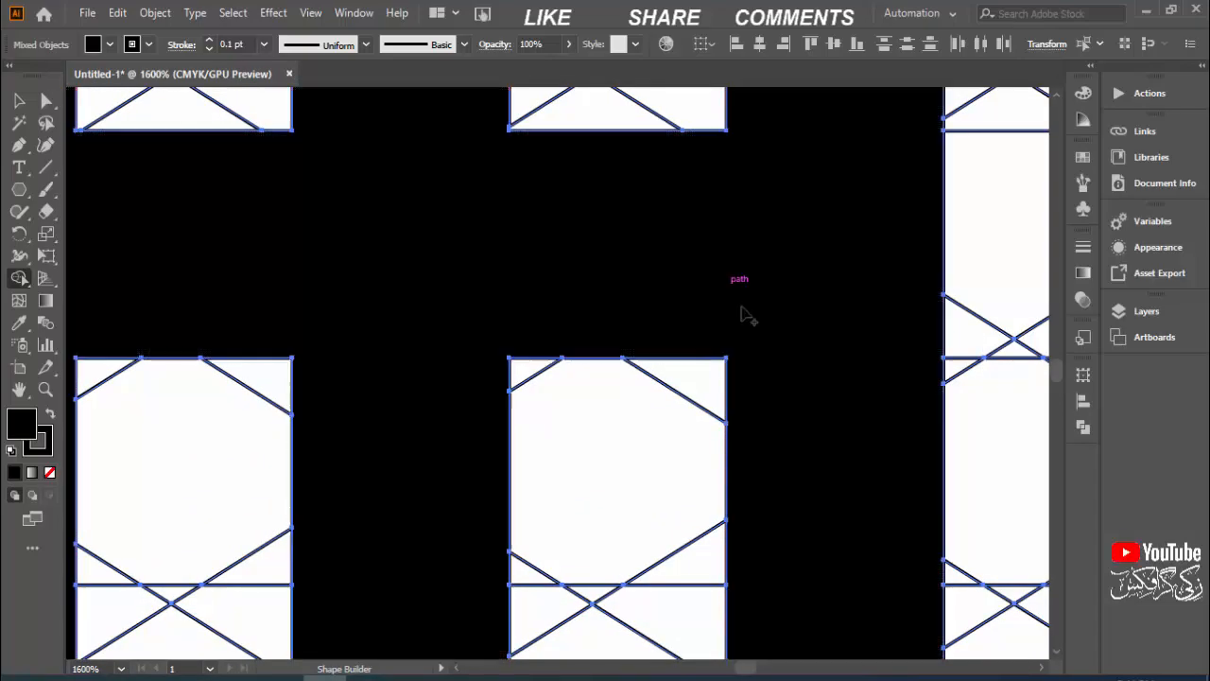
Step: Merge the small leftover slivers at the upper end of the central gap beneath the hexagon's peak
key("ctrl+minus")
key("ctrl+minus")
key("ctrl+minus")
key("ctrl+minus")
key("ctrl+minus")
key("ctrl+minus")
key("ctrl+minus")
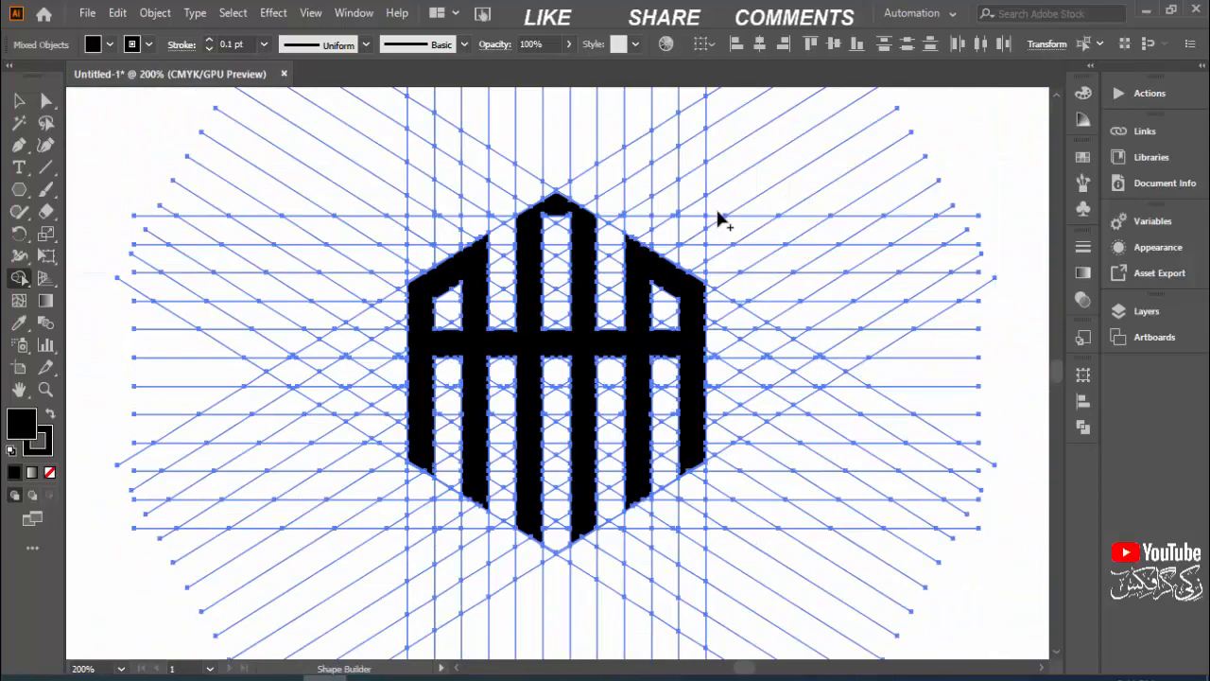
key("ctrl+plus")
key("ctrl+plus")
key("ctrl+plus")
key("ctrl+plus")
left_click_drag(533, 139, 620, 502)
key("ctrl+plus")
key("ctrl+plus")
left_click_drag(633, 151, 652, 624)
left_click_drag(643, 142, 662, 600)
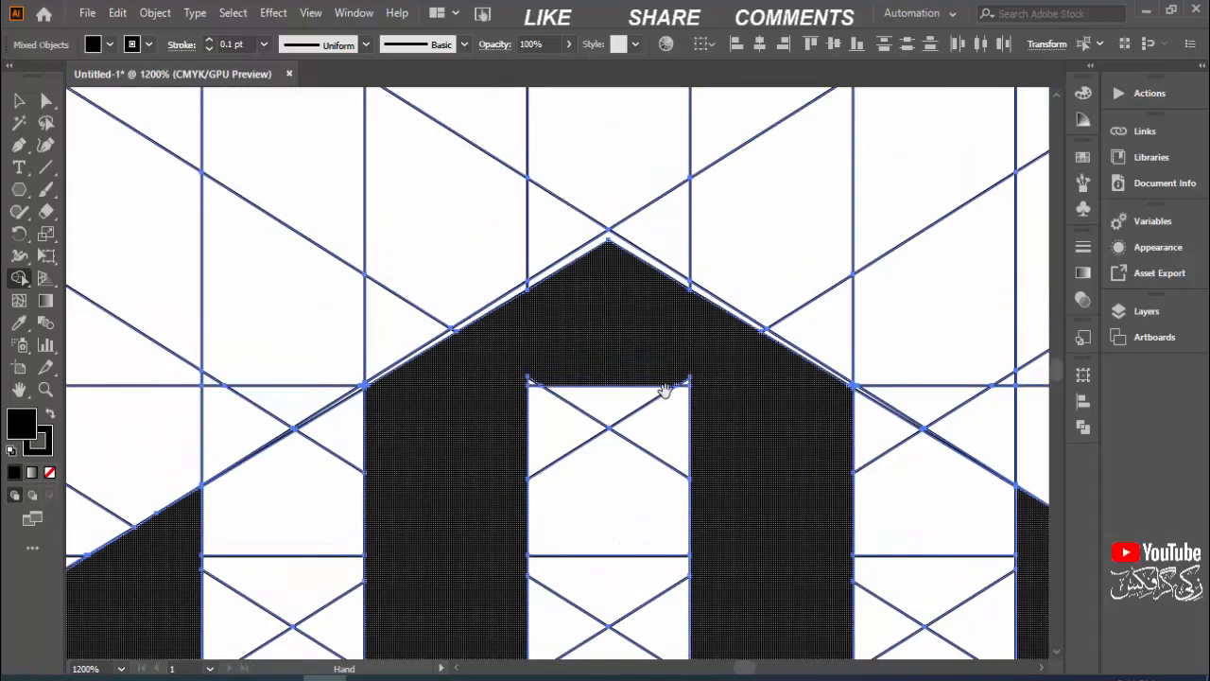
mouse_move(615, 399)
left_mouse_down()
mouse_move(695, 389)
mouse_move(576, 381)
left_mouse_up()
key("ctrl+z")
mouse_move(420, 417)
left_mouse_down()
mouse_move(715, 240)
mouse_move(789, 94)
left_mouse_up()
mouse_move(609, 643)
left_mouse_down()
mouse_move(634, 246)
mouse_move(824, 238)
left_mouse_up()
Step: Ungroup the diagonal line group that contains the merged black logo shape
key("ctrl+minus")
key("ctrl+minus")
key("ctrl+minus")
key("ctrl+minus")
key("ctrl+minus")
key("ctrl+minus")
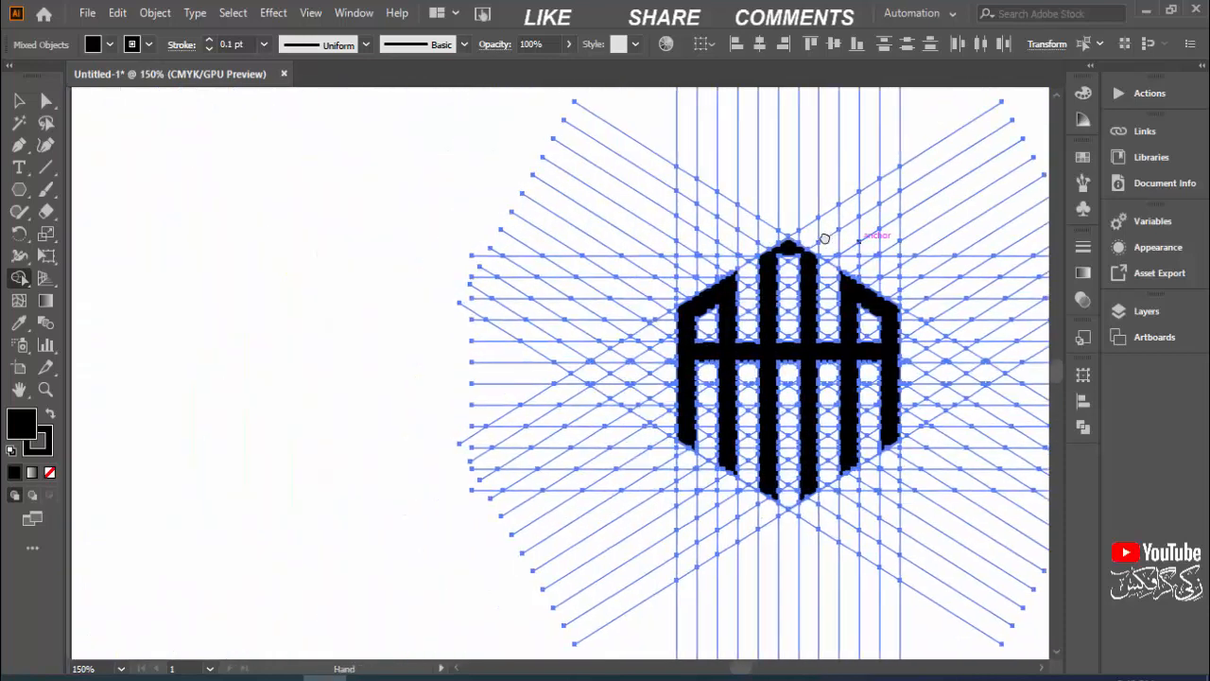
left_click(17, 102)
left_click(383, 220)
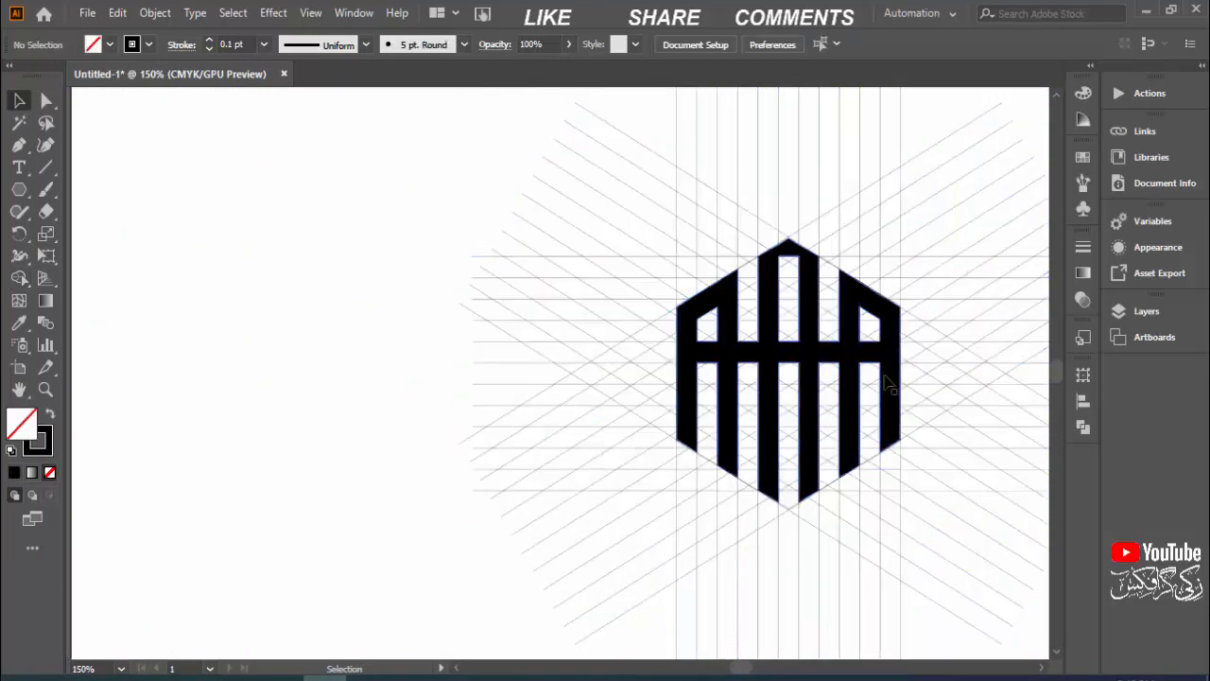
left_click(743, 353)
right_click(743, 355)
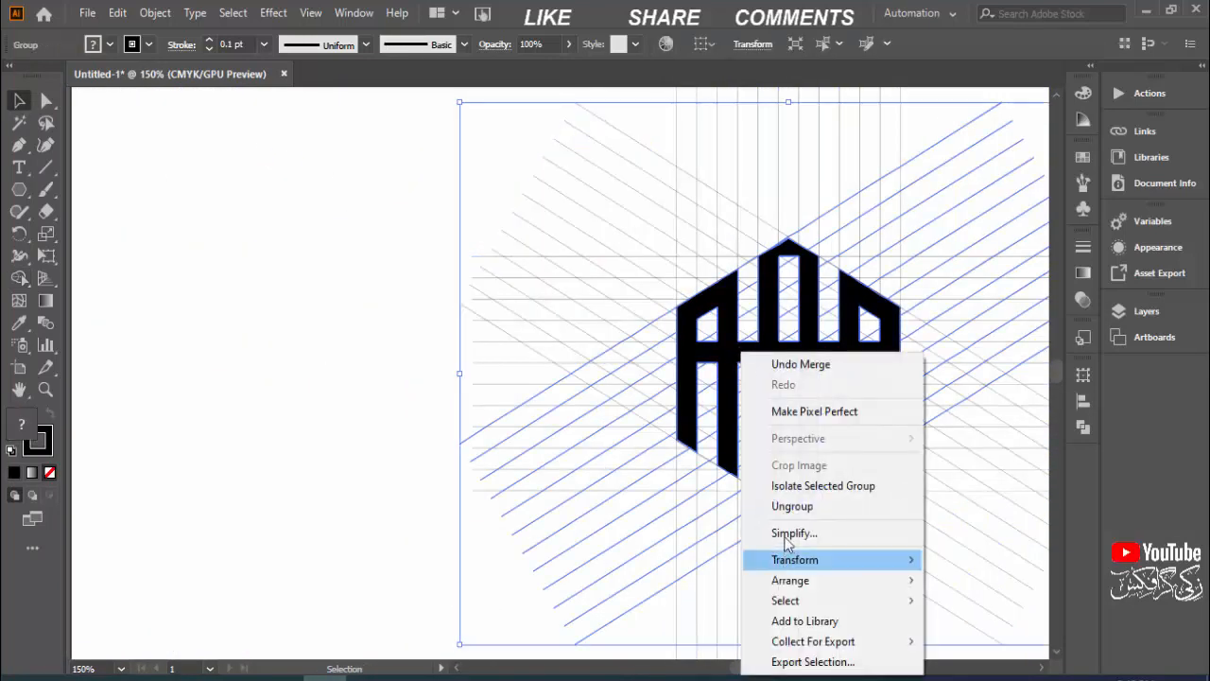
left_click(790, 504)
left_click(321, 308)
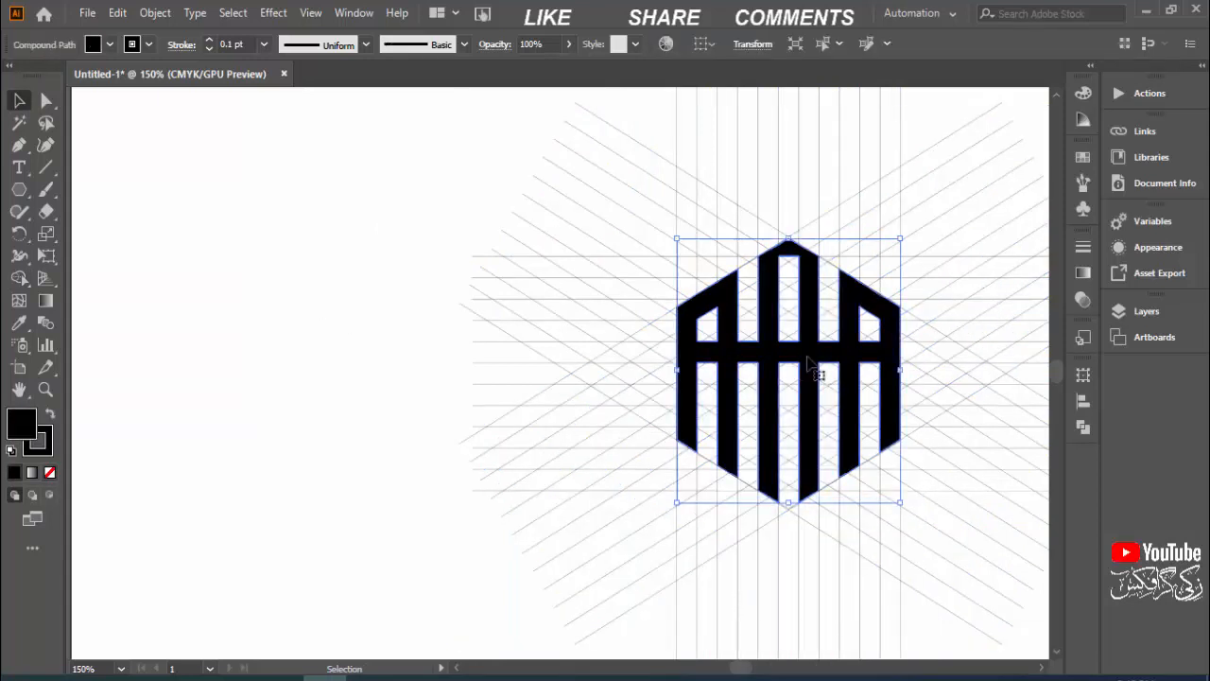
Step: Move the black logo shape out of the grid to the empty area on its left and delete the remaining grid lines
left_click_drag(818, 371, 342, 262)
left_click(553, 200)
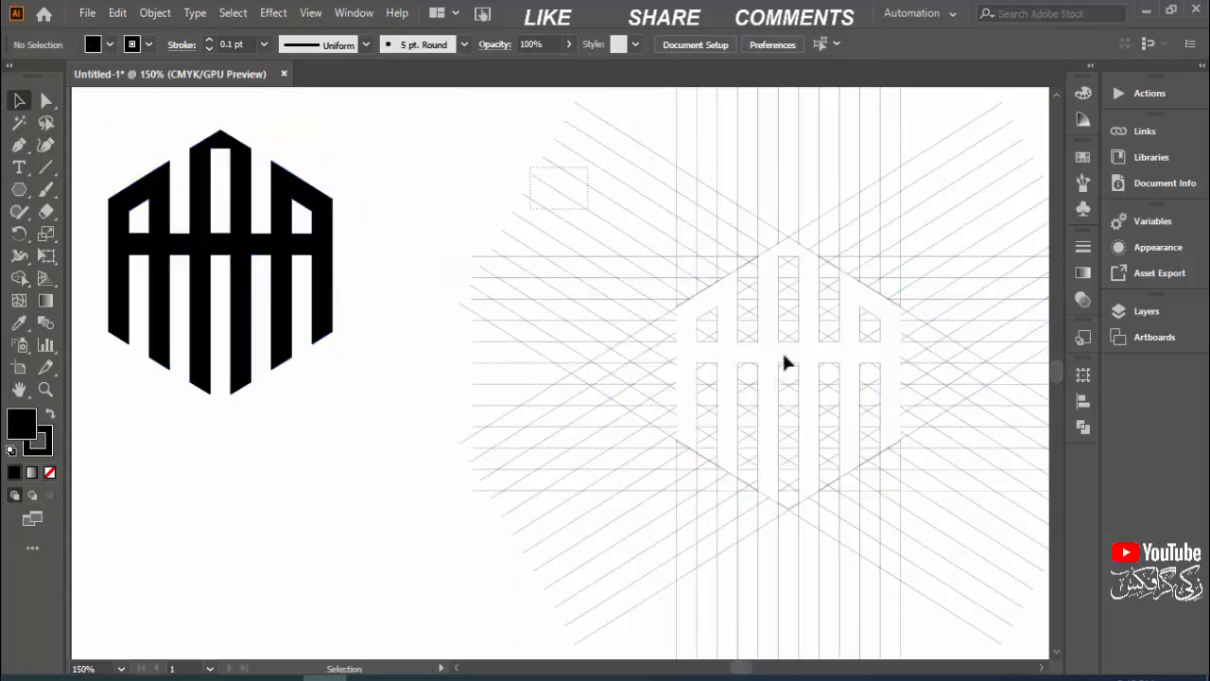
left_click(998, 492)
key("Delete")
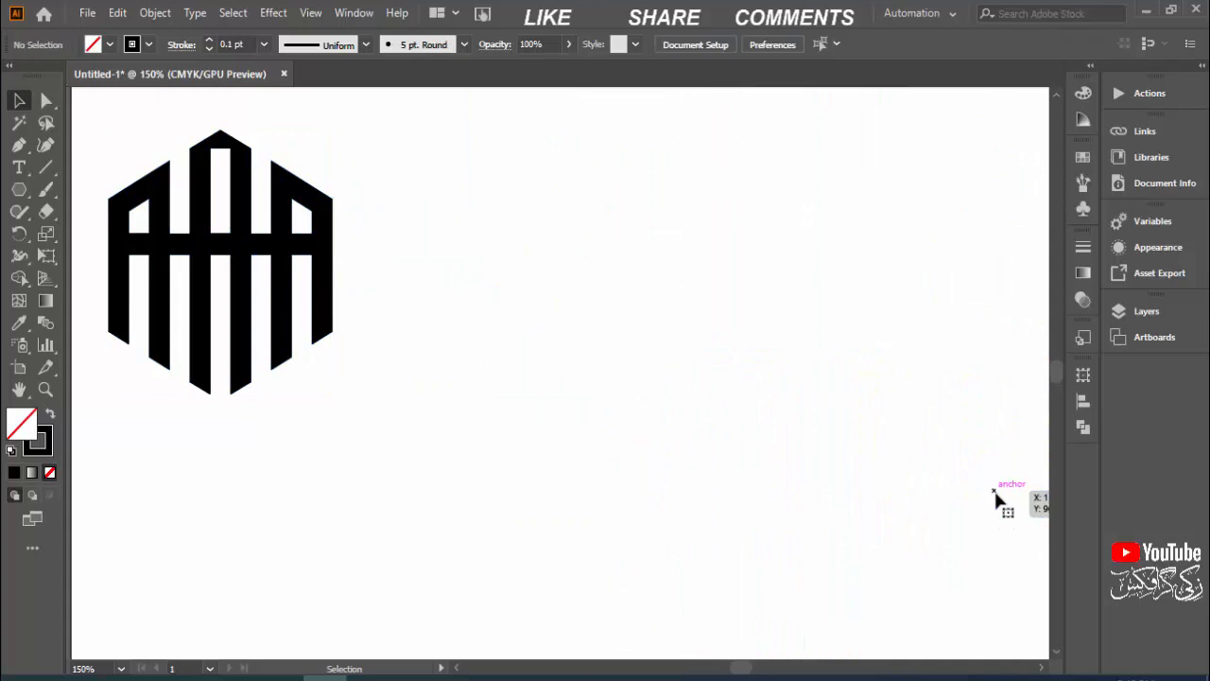
Step: Try to move the logo's outer path toward the middle of the artboard in isolation mode
key("ctrl+minus")
key("ctrl+minus")
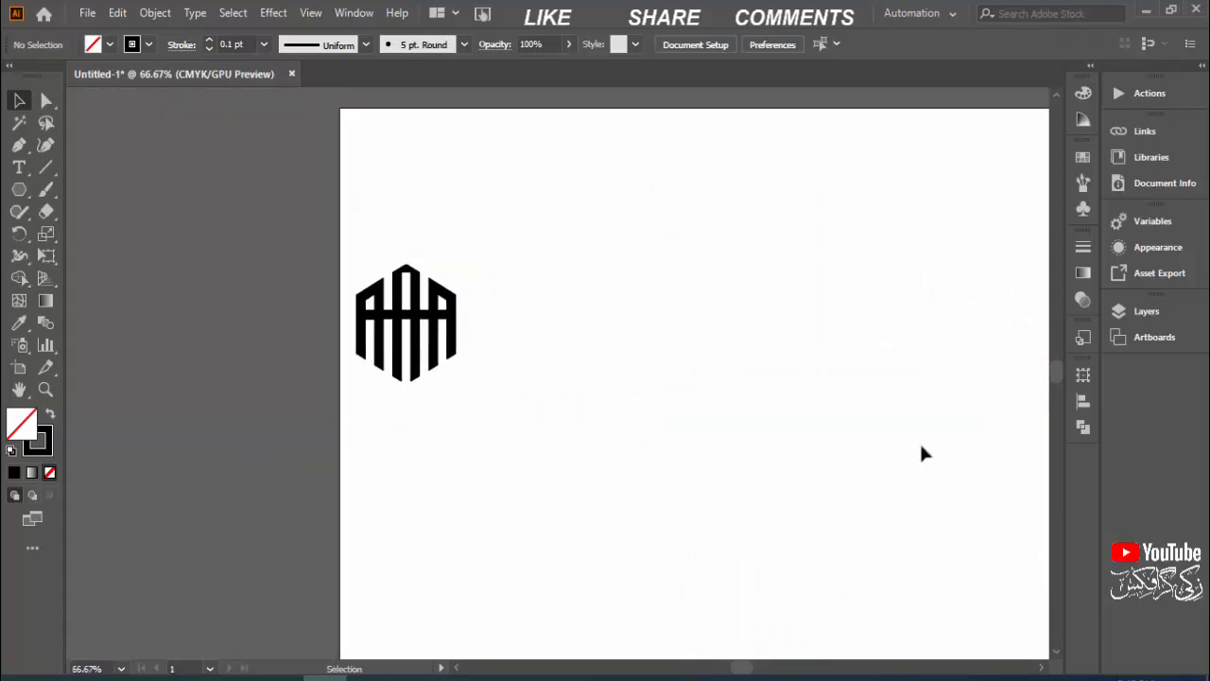
key("space")
left_click_drag(744, 398, 543, 363)
left_click(232, 280)
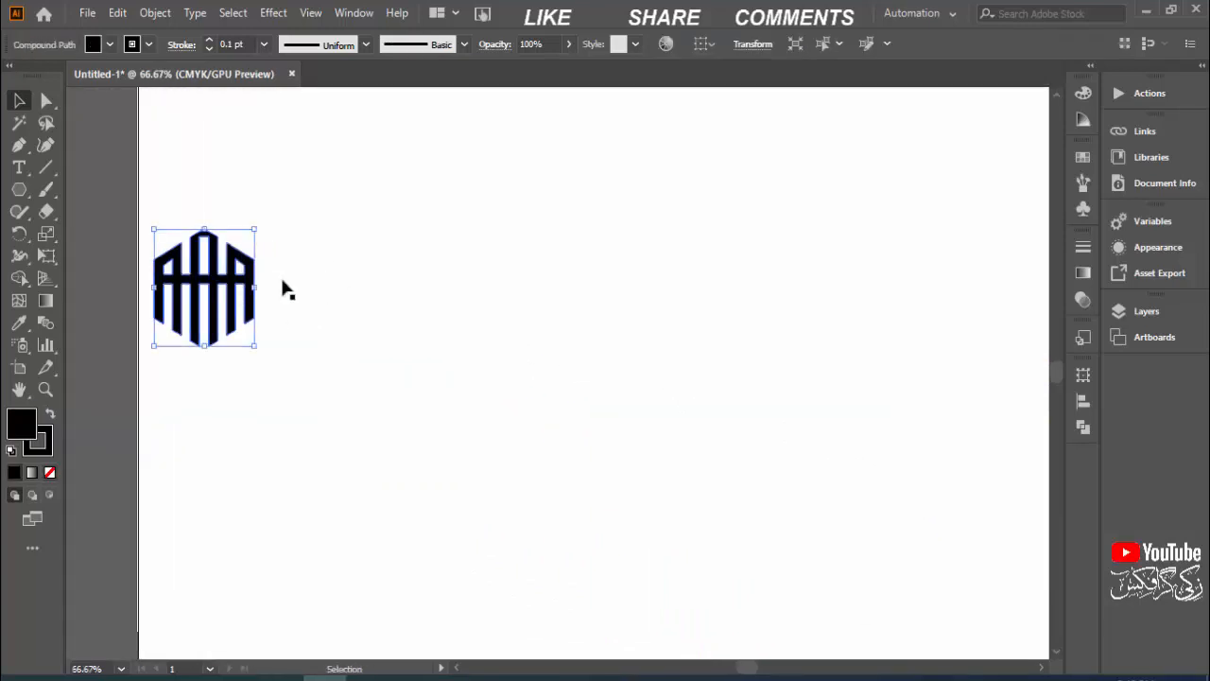
double_click(234, 280)
left_click_drag(237, 279, 693, 407)
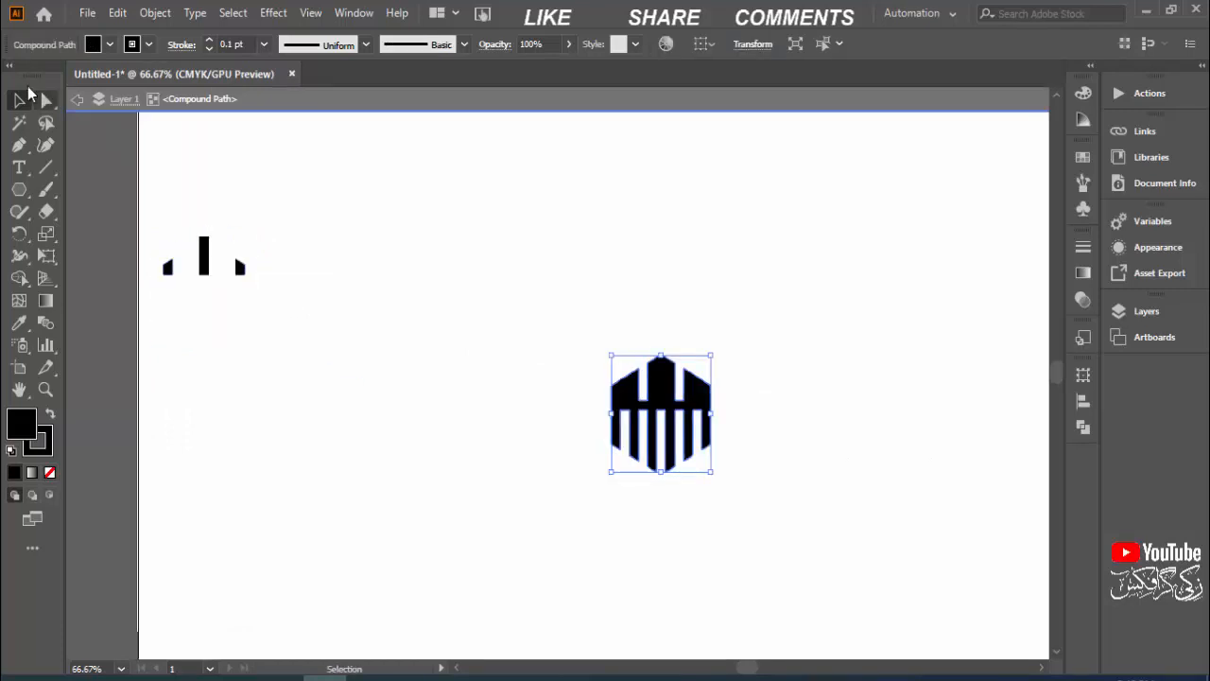
left_click(78, 100)
key("ctrl+z")
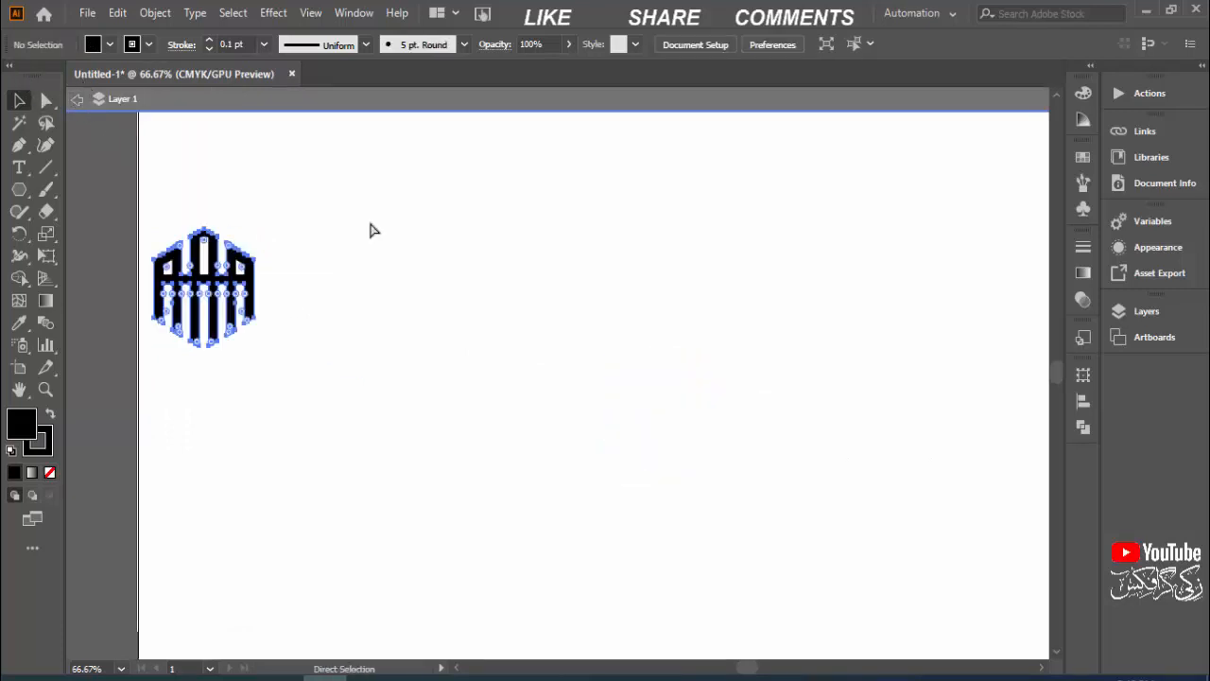
Step: Move all of the logo's paths together to near the middle of the artboard and leave isolation mode
left_click_drag(310, 197, 133, 406)
left_click_drag(240, 293, 754, 401)
key("ctrl+minus")
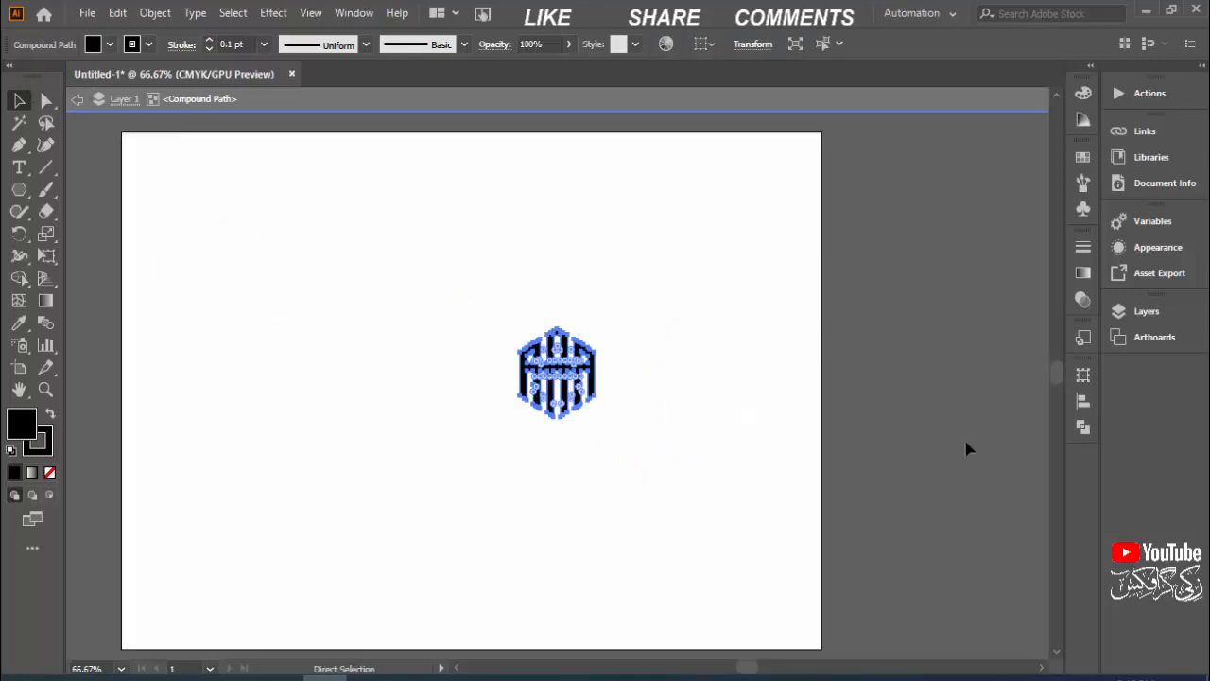
left_click(319, 108)
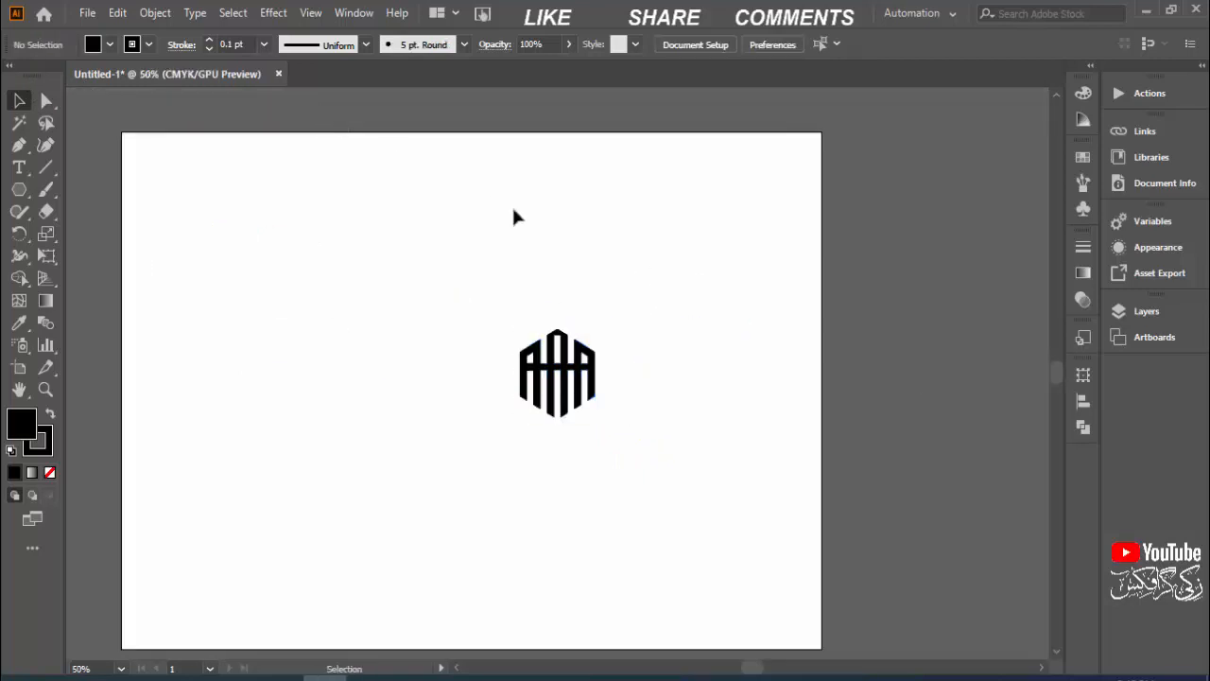
Step: Enlarge the logo proportionally until it nearly fills the artboard's height and position it around the artboard's center
left_click_drag(620, 326, 487, 477)
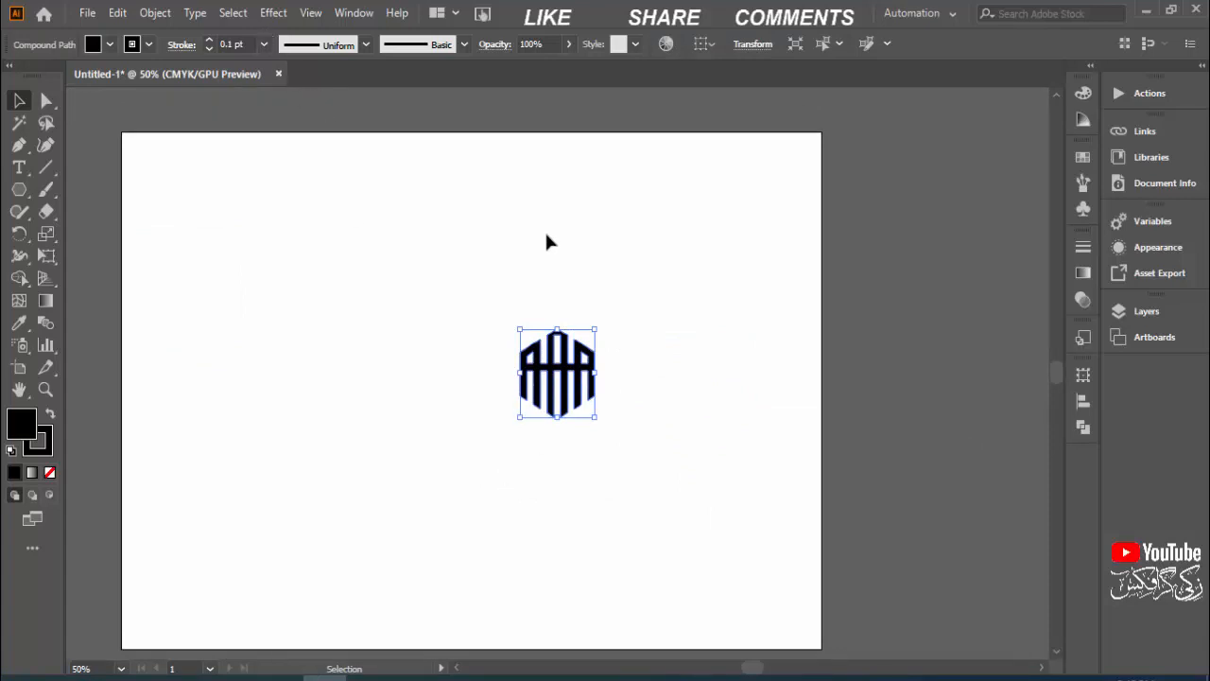
left_click_drag(599, 331, 799, 154)
key("space")
left_click_drag(910, 409, 1021, 370)
left_click_drag(839, 344, 764, 389)
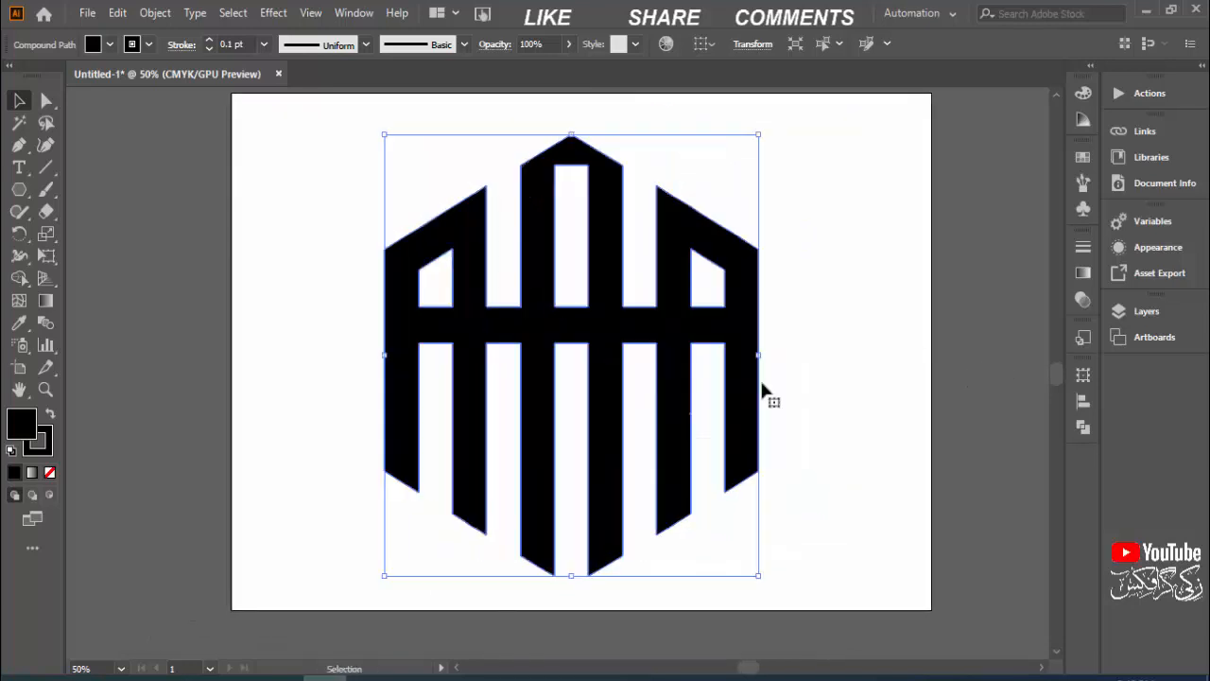
left_click(871, 376)
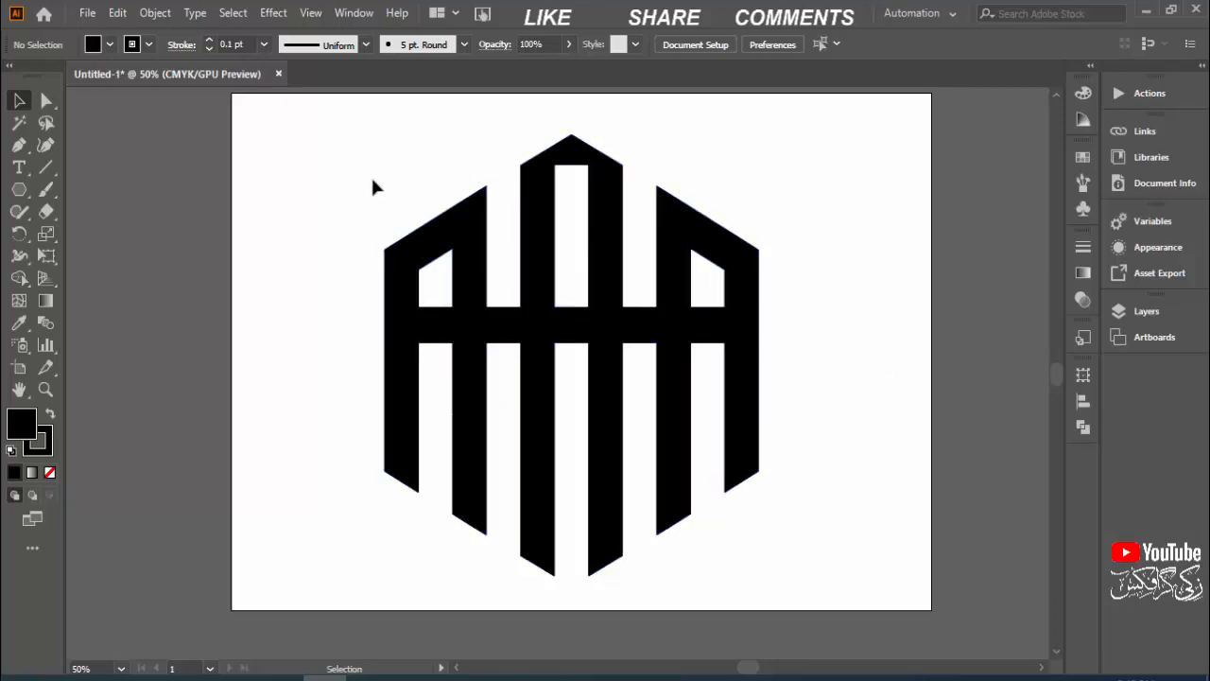
Step: Thicken the logo by setting its stroke weight to 9 pt
left_click_drag(962, 503, 853, 387)
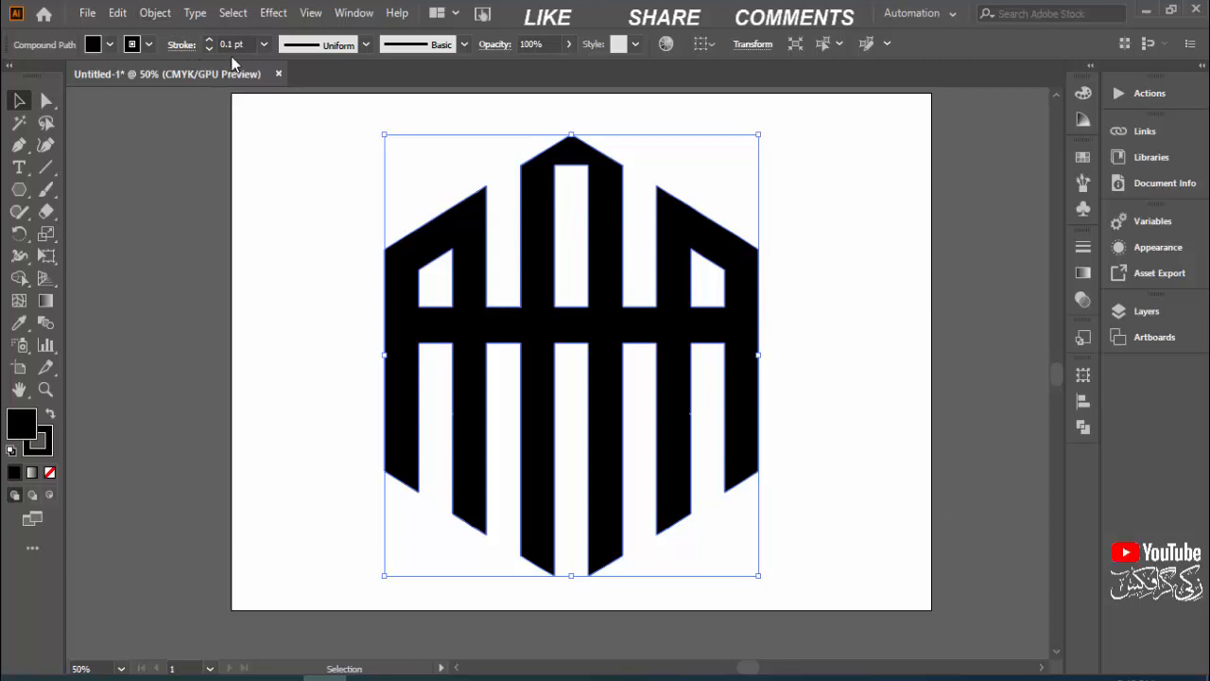
type("10")
key("Return")
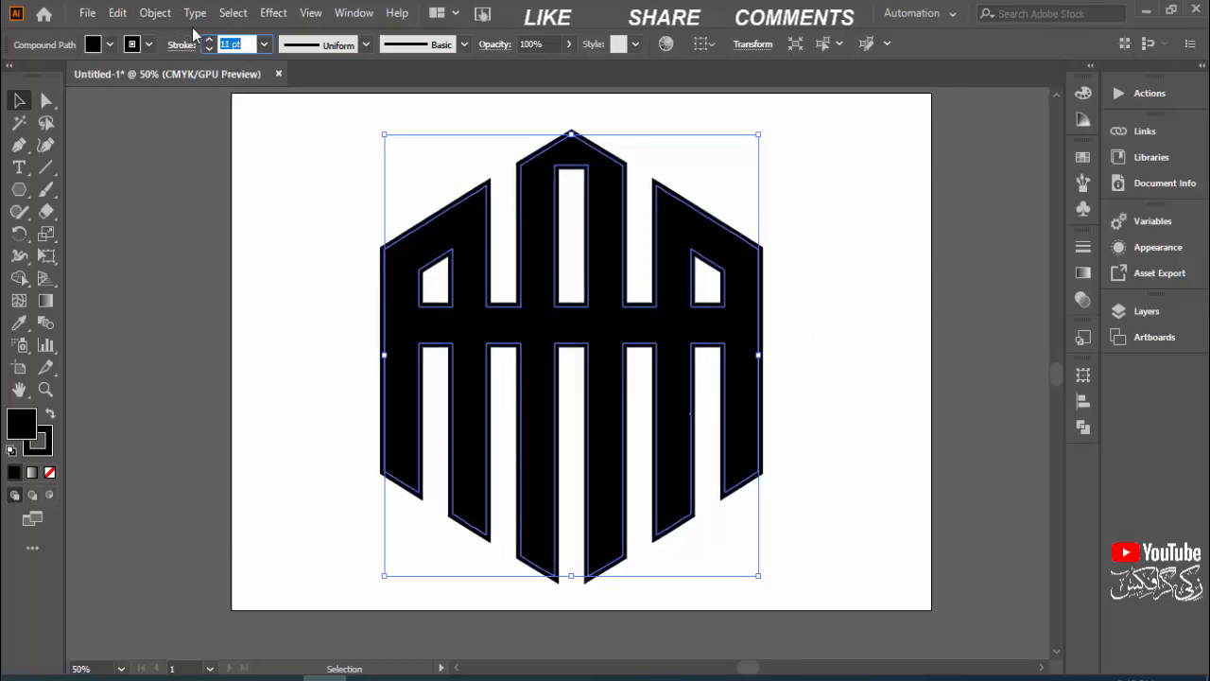
key("Up")
key("Down")
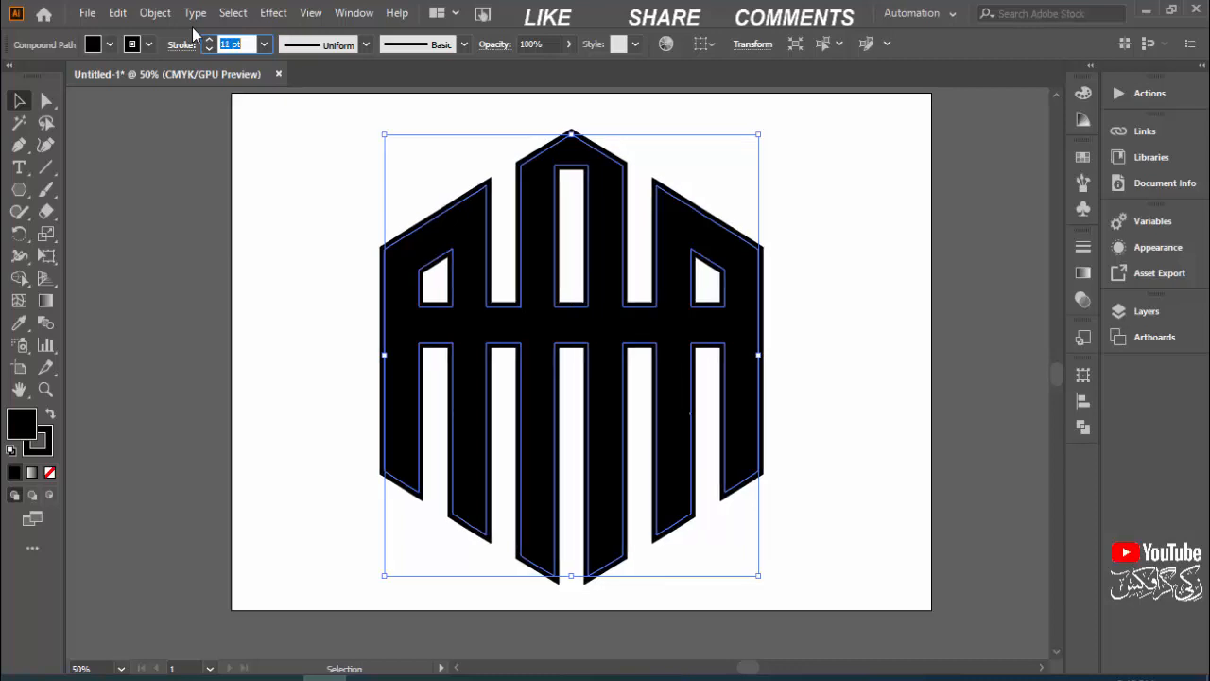
key("Up")
key("Down")
key("Down")
key("Down")
key("Down")
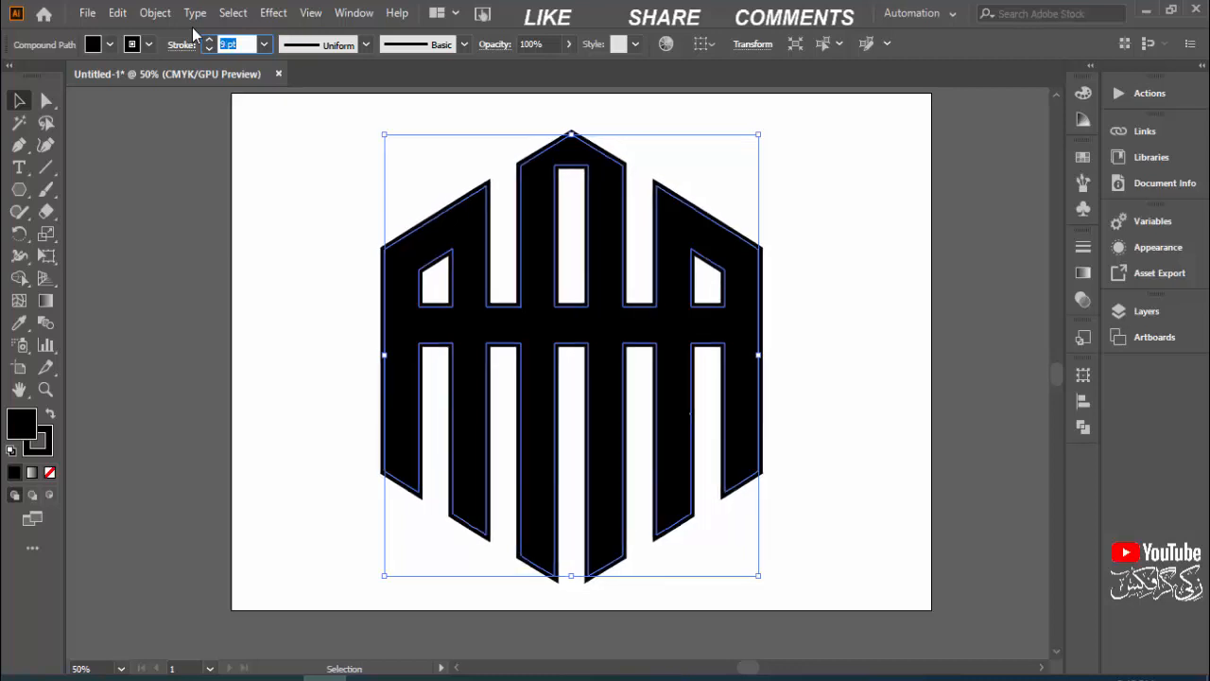
Step: Try to unite the stroked logo with the Pathfinder's Unite mode before expanding it
left_click(1084, 426)
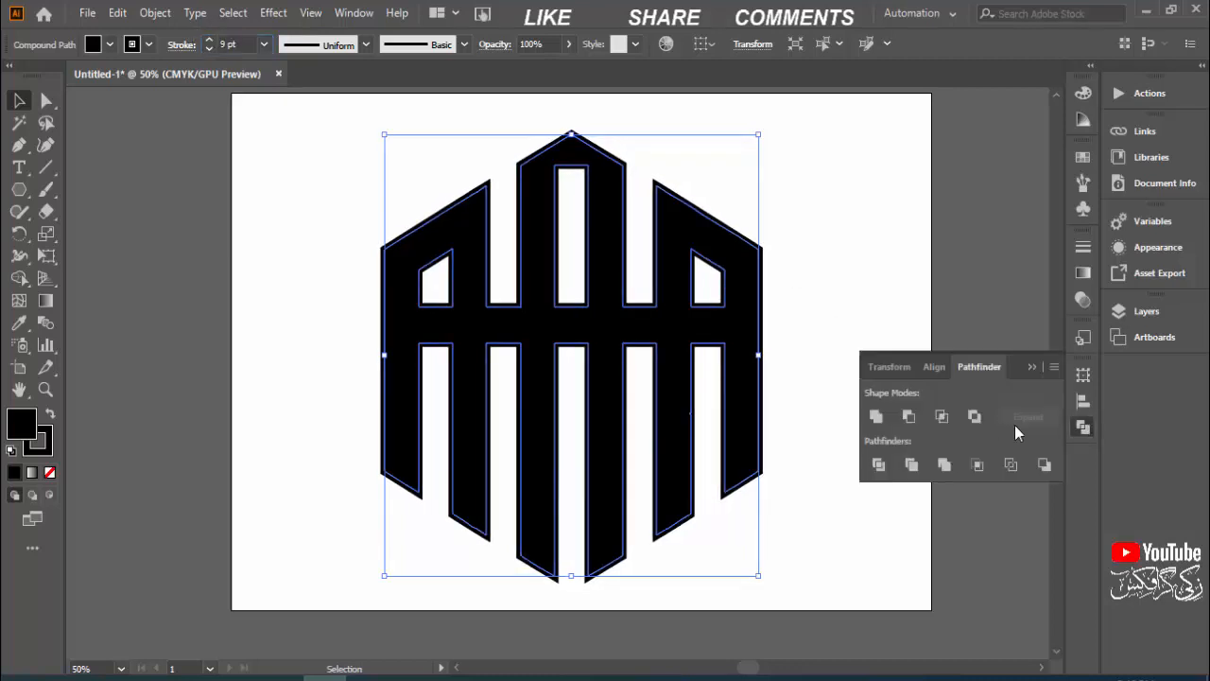
left_click(876, 416)
left_click(139, 97)
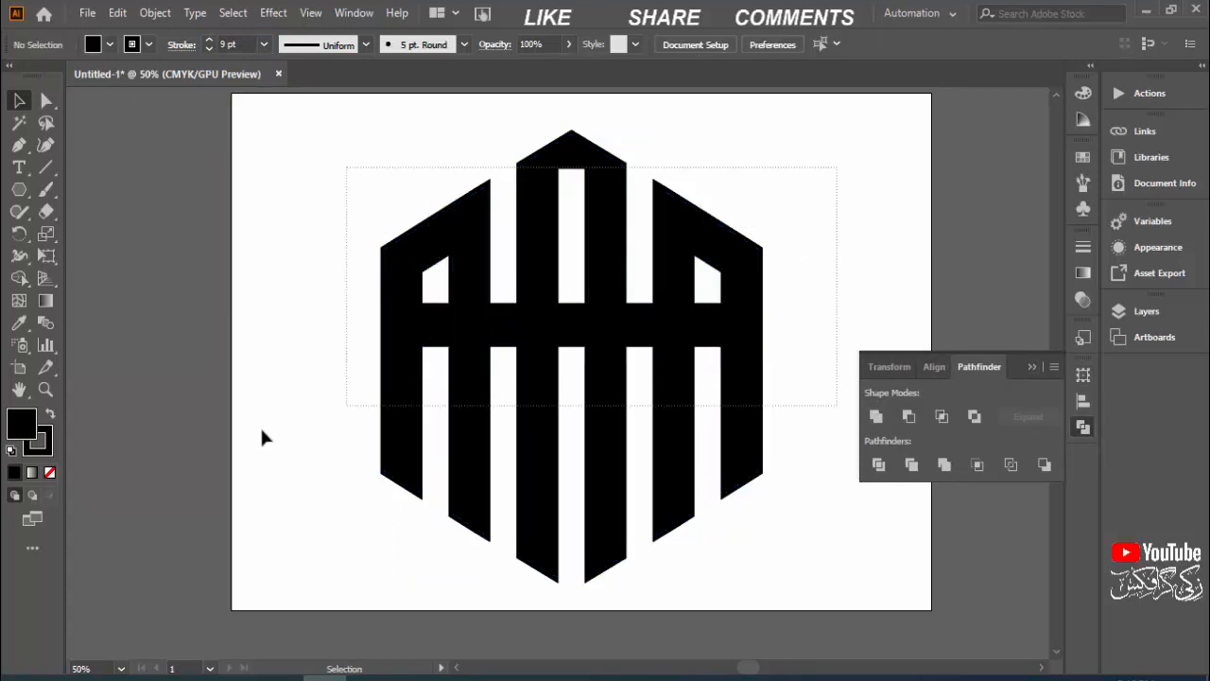
Step: Expand the logo's fill and stroke into shapes and unite them into one solid black shape
left_click_drag(263, 437, 331, 485)
left_click(170, 11)
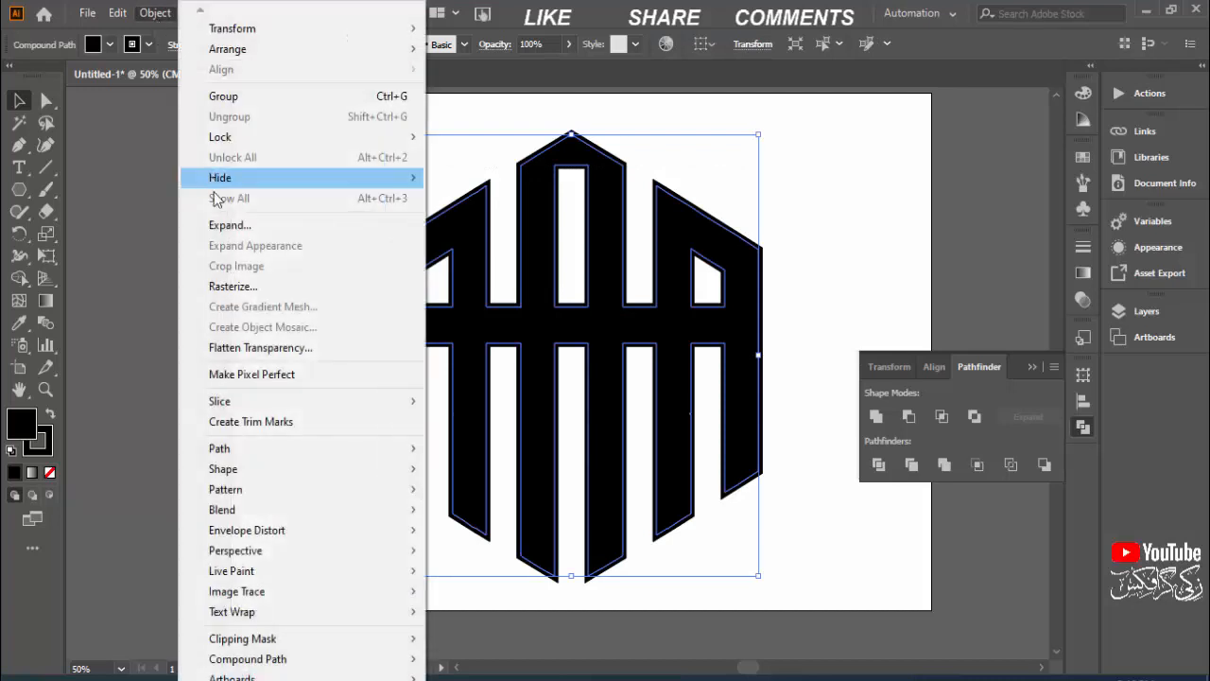
left_click(224, 228)
left_click(563, 451)
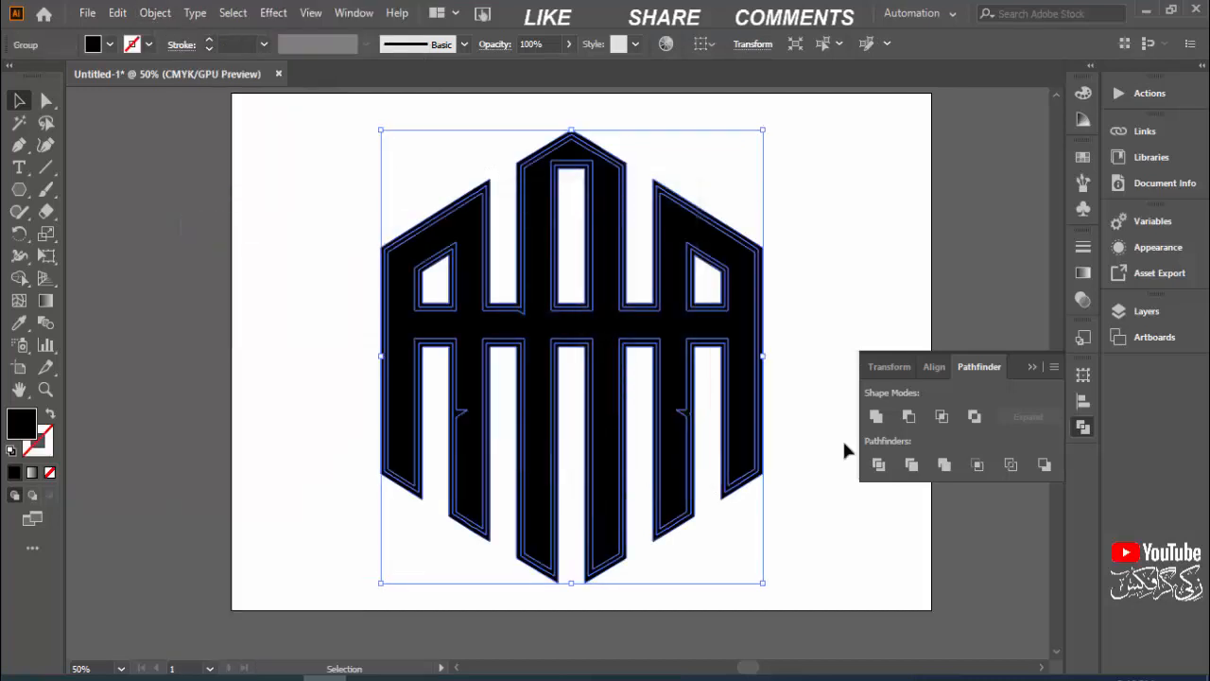
left_click(876, 416)
left_click(880, 324)
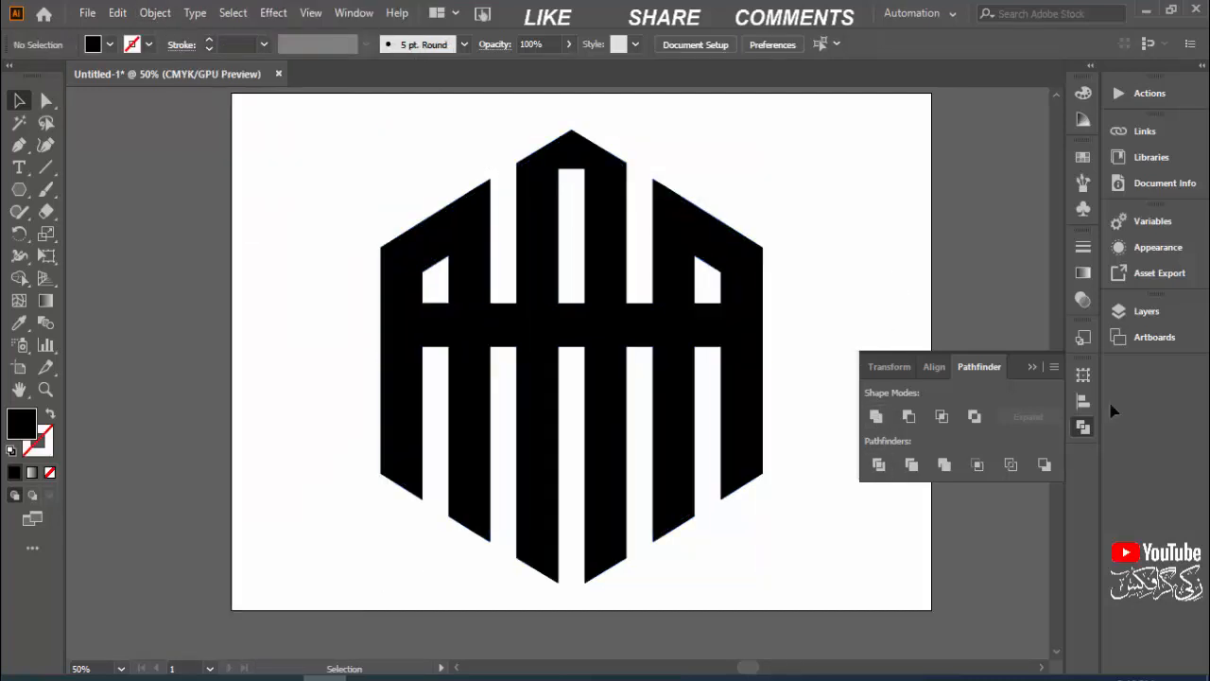
left_click(1032, 366)
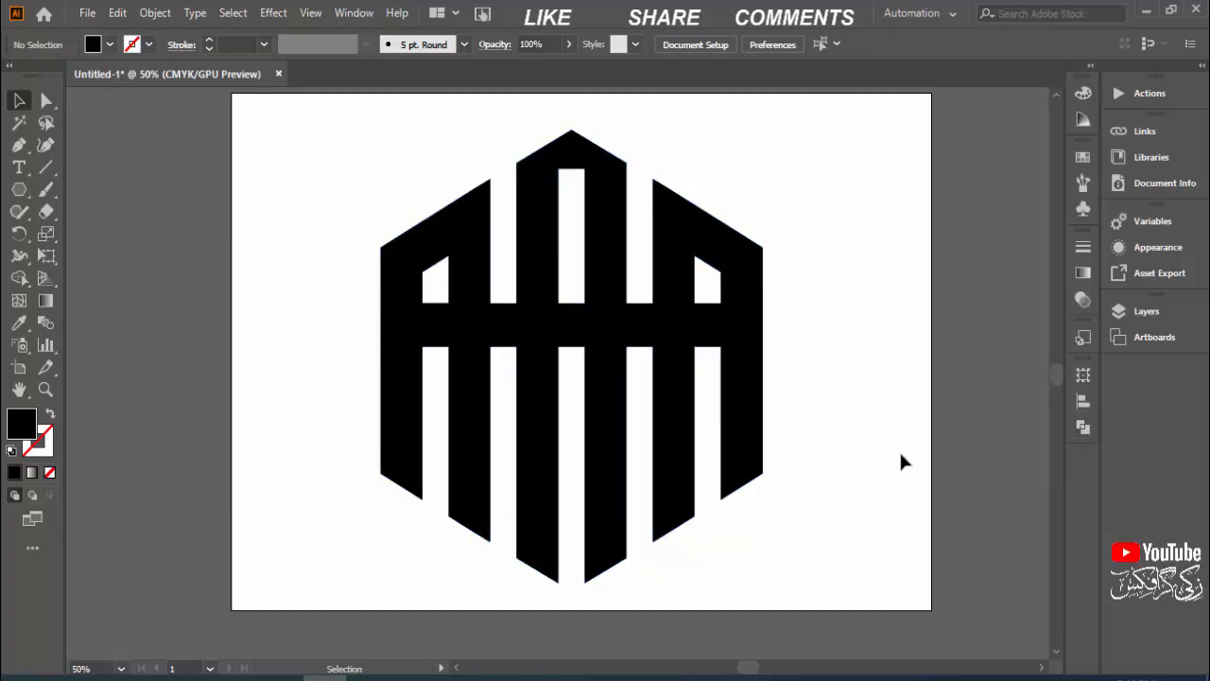
key("ctrl+minus")
left_click_drag(868, 422, 875, 388)
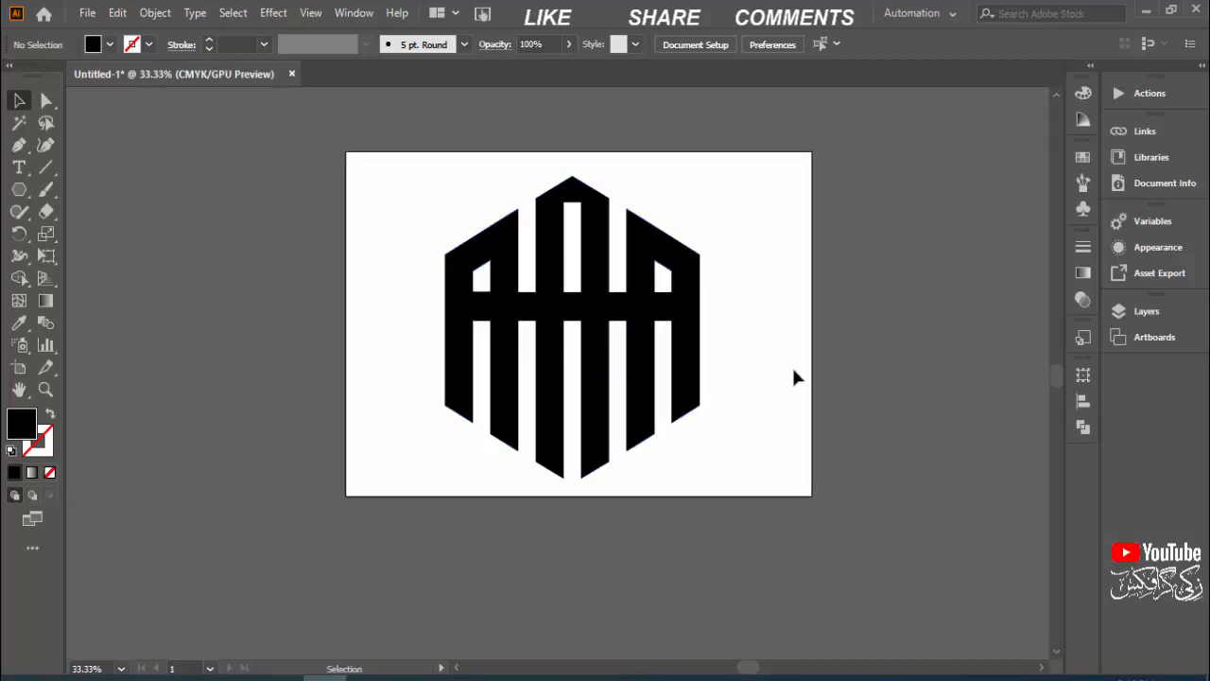
key("ctrl+plus")
left_click_drag(835, 346, 794, 391)
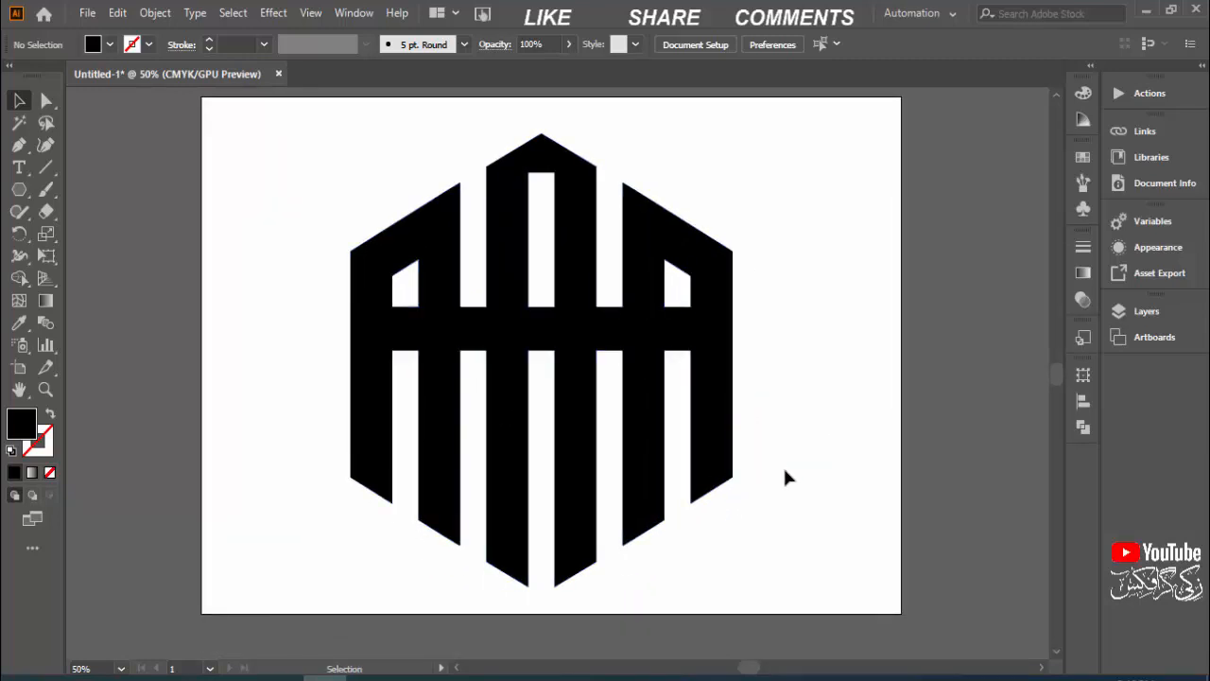